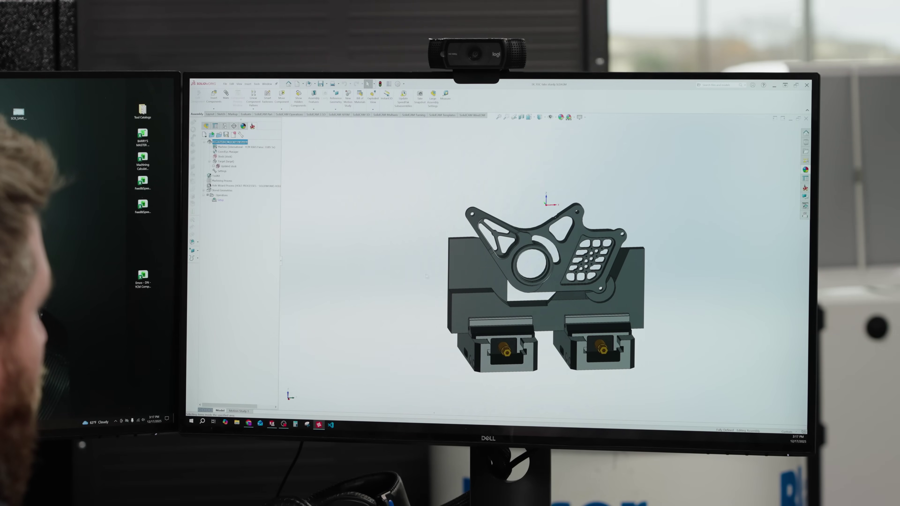
middle_click_drag(372, 261, 394, 262)
scroll(394, 262, "down", 2)
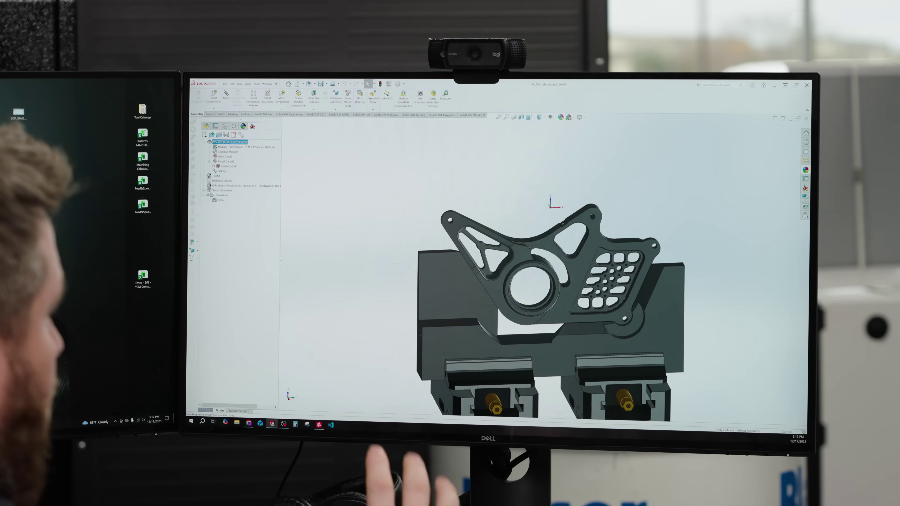
scroll(394, 262, "down", 3)
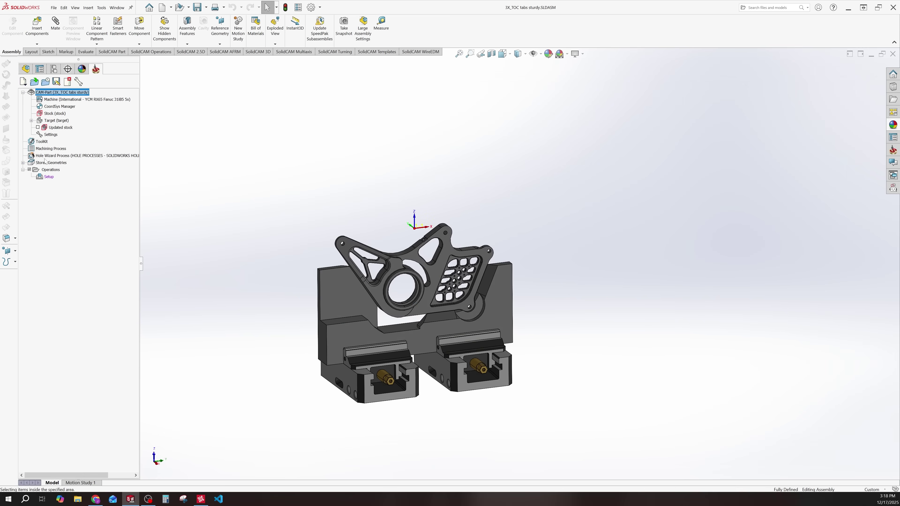
- Open the CAM-Part's ToolKit, dismiss the tool preview and review the milling and drilling tools in its tool table
double_click(41, 142)
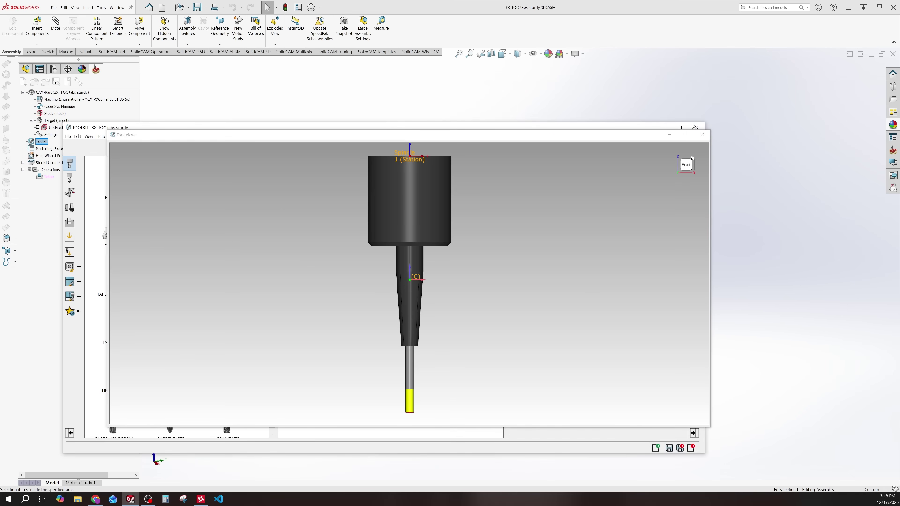
left_click(704, 135)
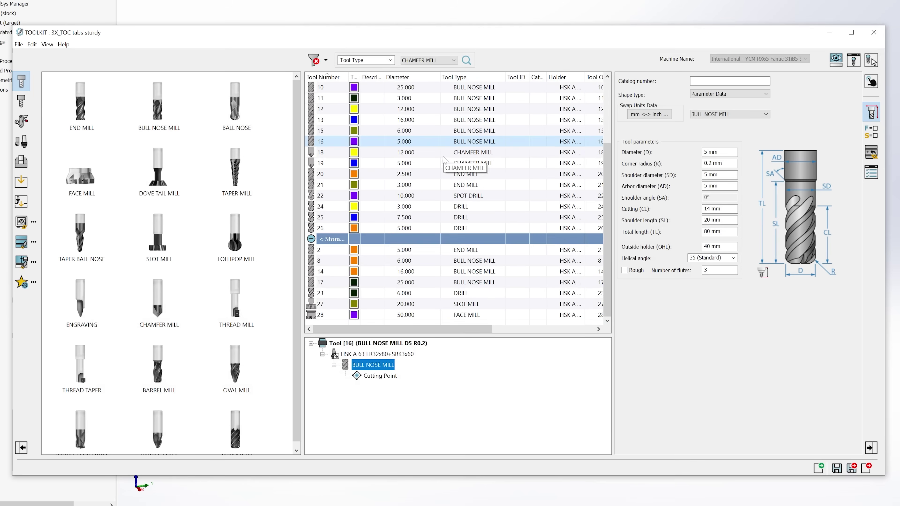
scroll(435, 183, "down", 3)
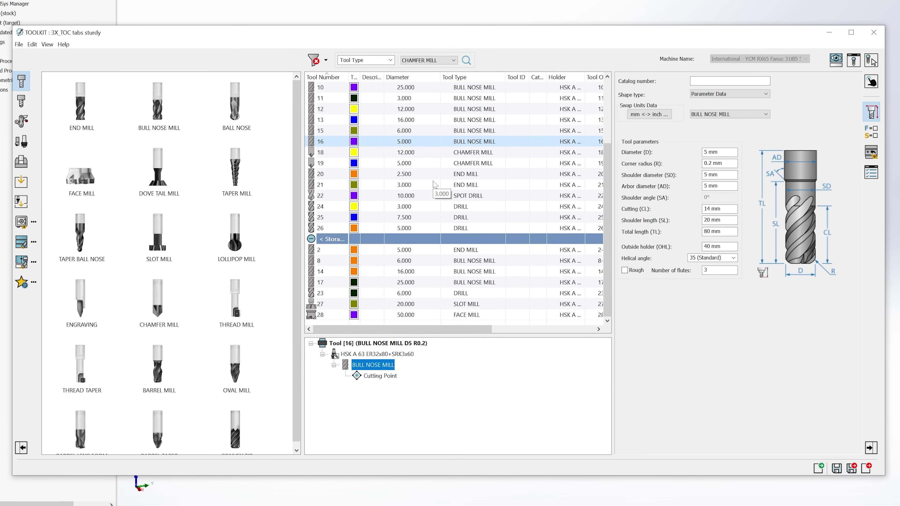
scroll(435, 184, "up", 3)
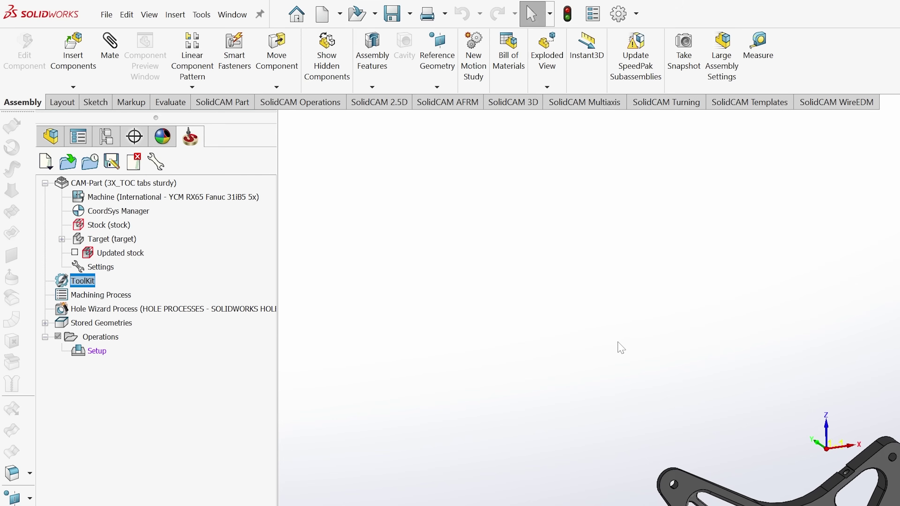
- Open CAM Assist's Prepare phase for the part's operations and hide the stock in the model view
right_click(105, 339)
left_click(133, 342)
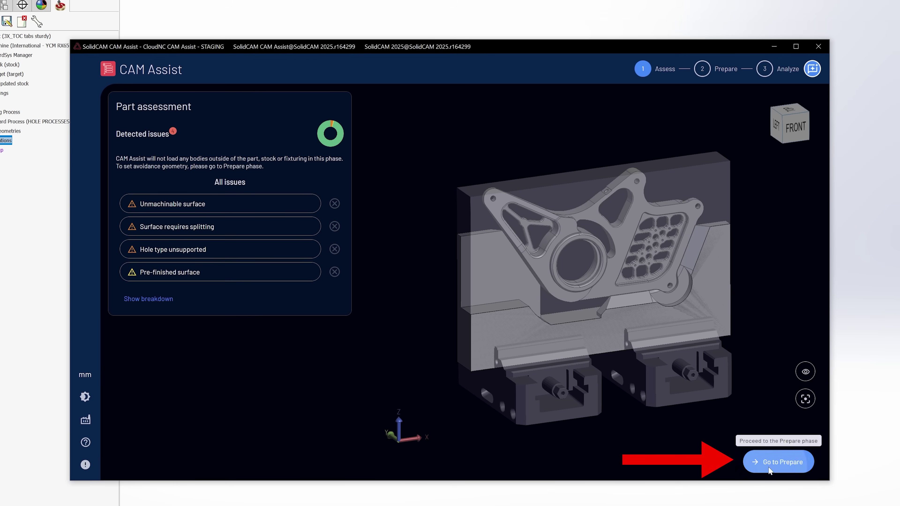
left_click(775, 461)
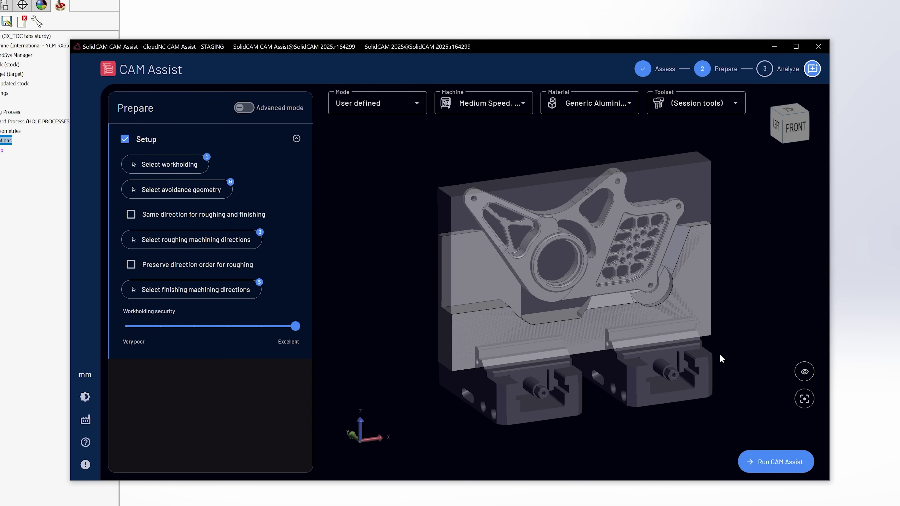
left_click(804, 372)
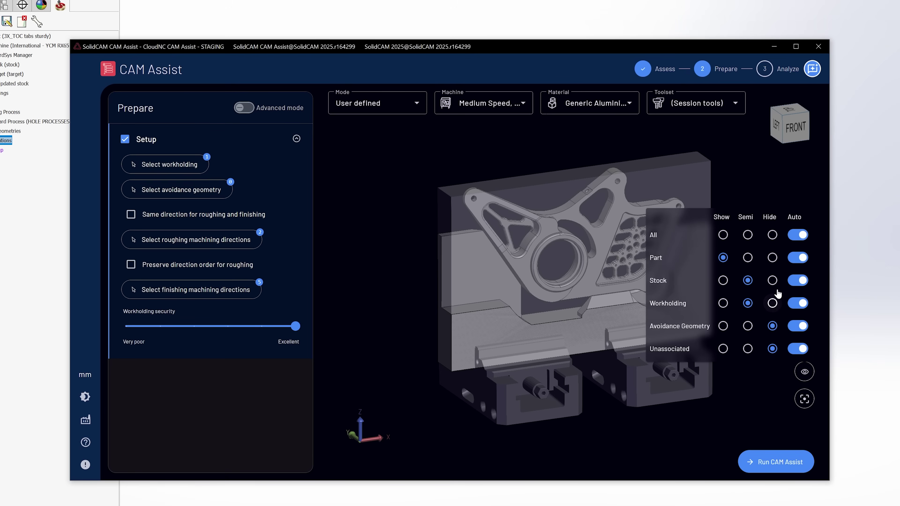
left_click(773, 281)
- Use the User defined 3+2 axis mode, the Medium Speed, Medium Power machine and the session tools as toolset
left_click(389, 110)
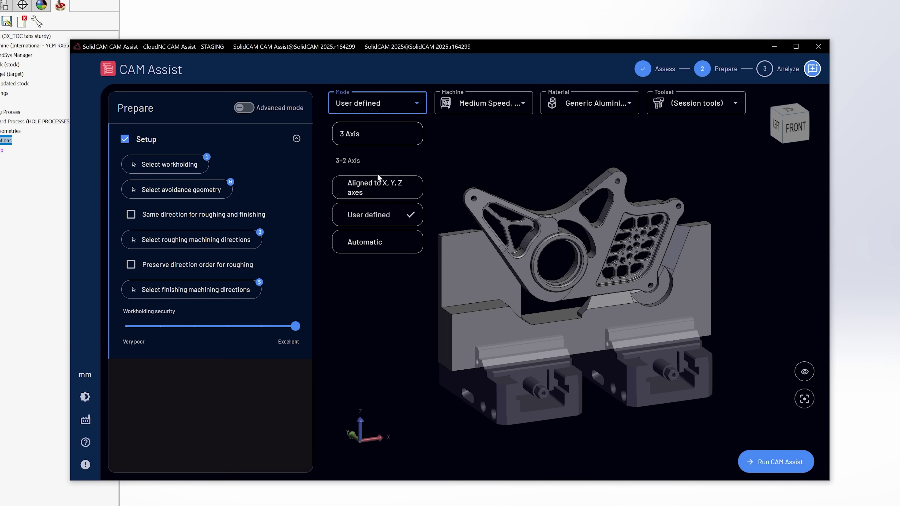
left_click(383, 217)
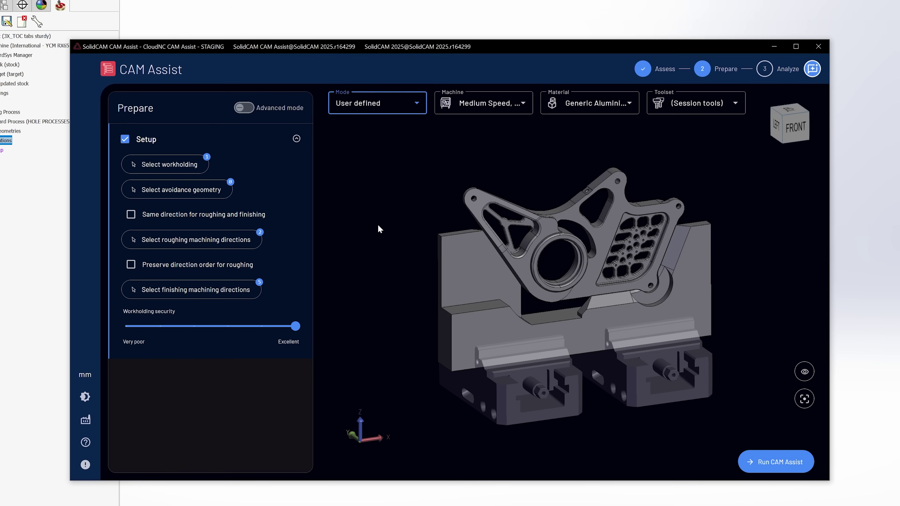
left_click(499, 108)
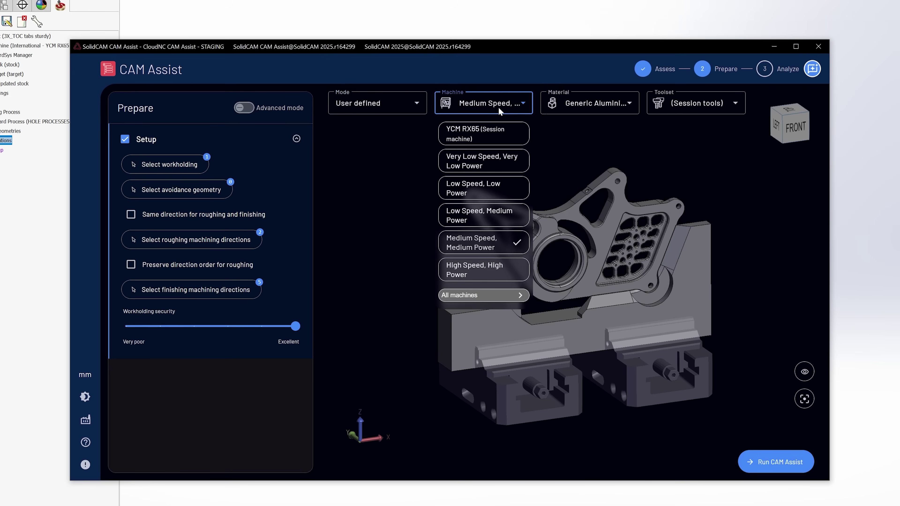
left_click(501, 245)
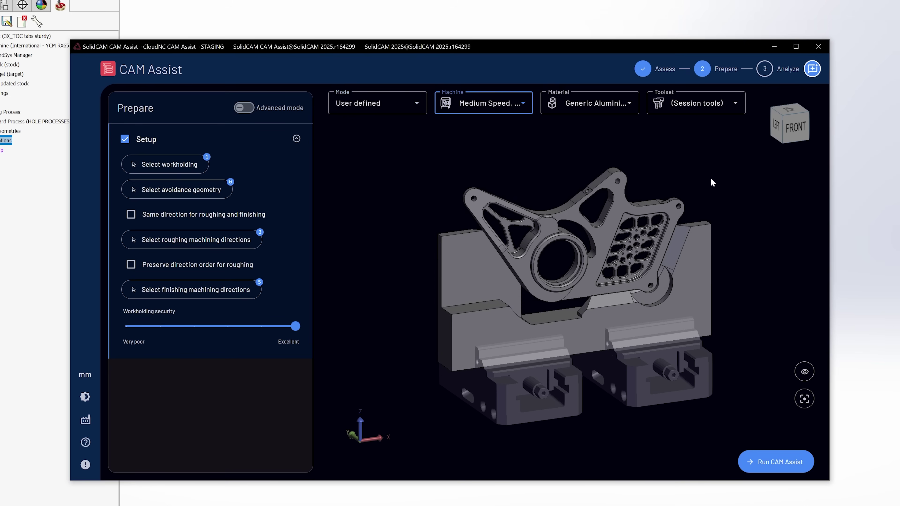
left_click(714, 117)
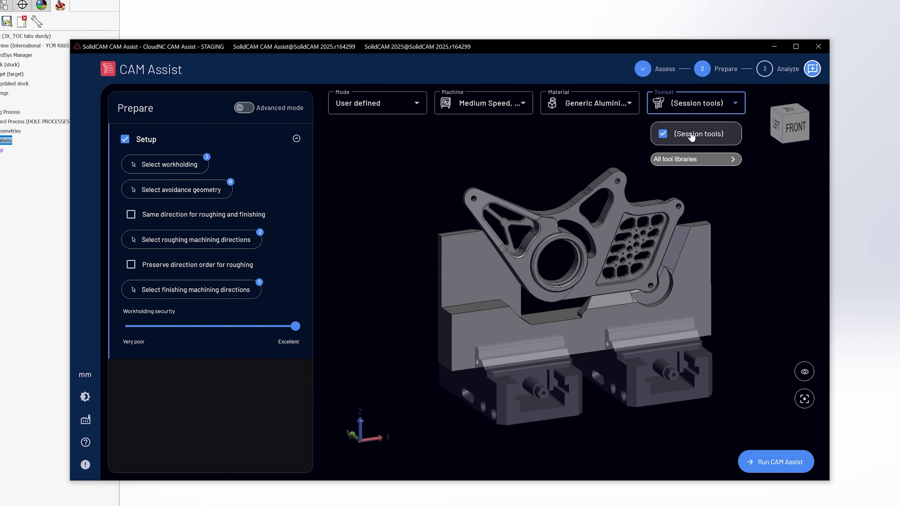
left_click(547, 157)
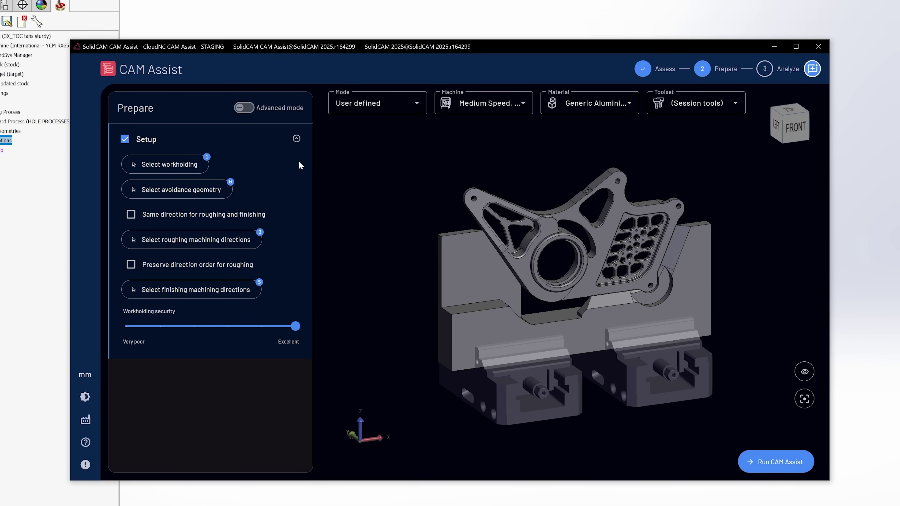
- Check the preselected roughing machining directions on the bracket and confirm them
left_click(209, 241)
scroll(425, 217, "down", 4)
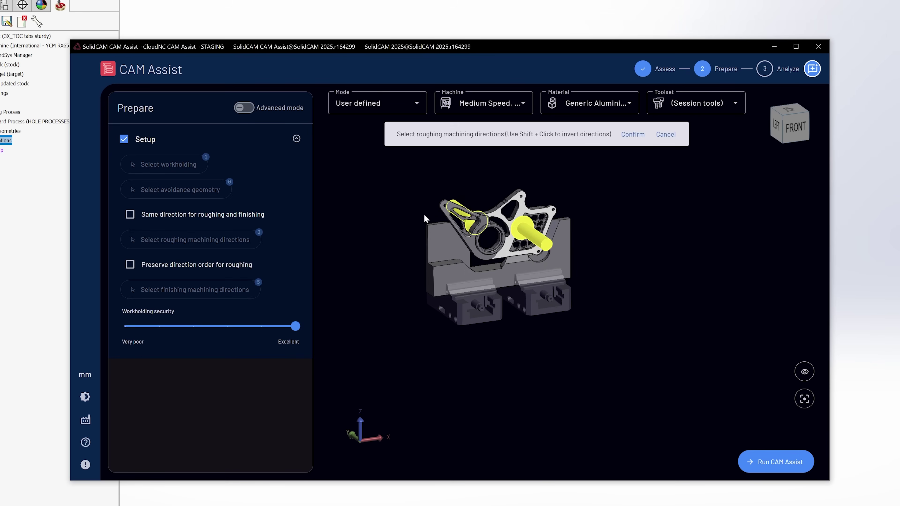
scroll(424, 219, "up", 5)
middle_click_drag(547, 259, 528, 255)
left_click(632, 134)
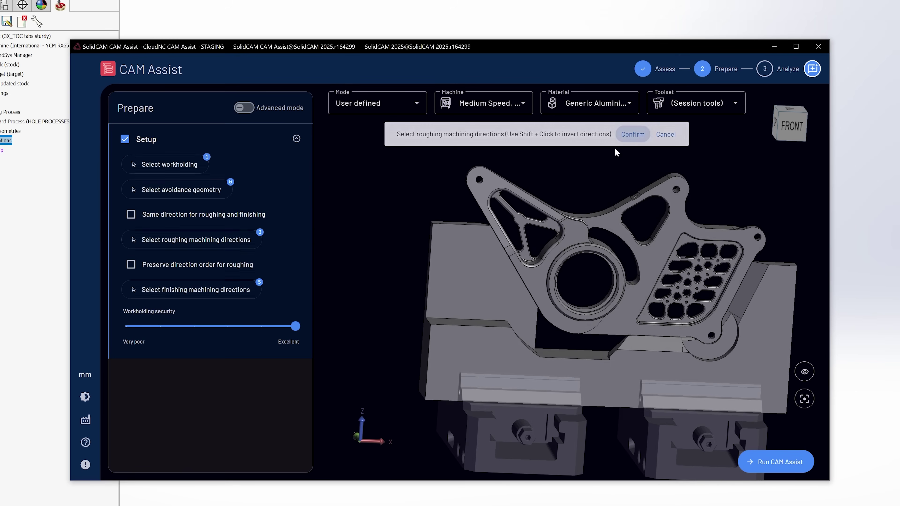
- Check the preselected finishing machining directions from several angles around the bracket and confirm them
left_click(181, 293)
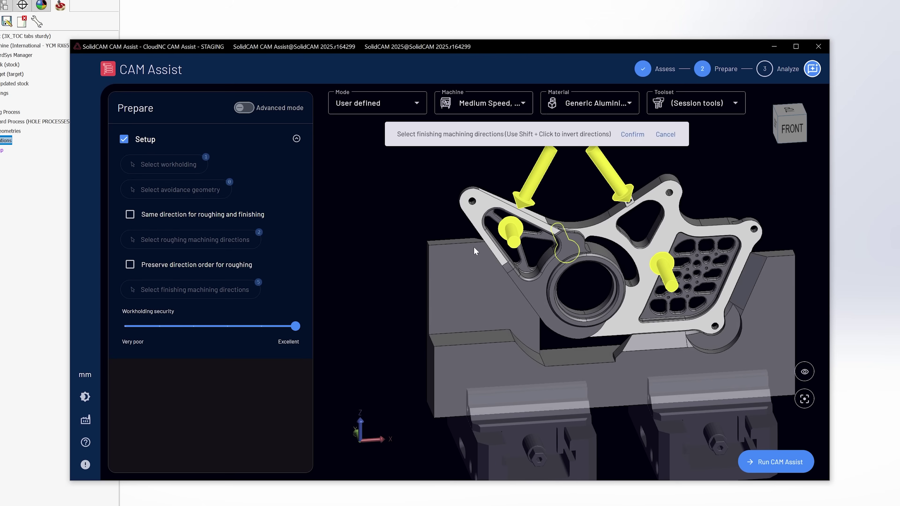
scroll(474, 248, "down", 4)
scroll(495, 256, "up", 3)
middle_click_drag(506, 250, 564, 343)
scroll(559, 248, "up", 3)
middle_click_drag(574, 305, 513, 231)
scroll(532, 299, "up", 1)
scroll(453, 275, "down", 3)
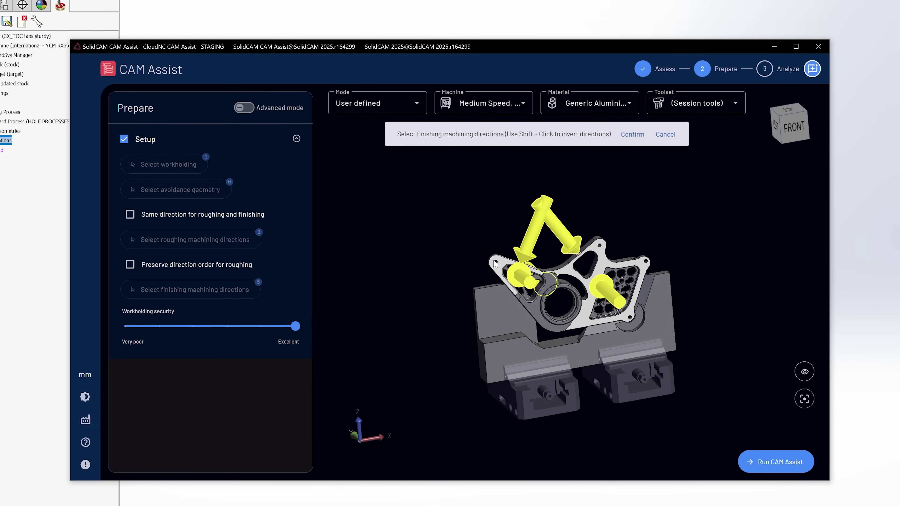
left_click(633, 134)
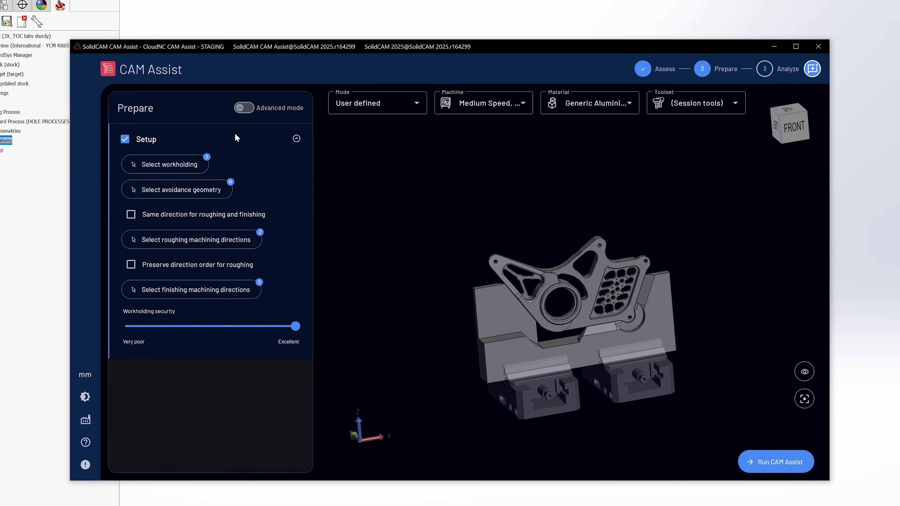
- Enable Advanced mode and review the roughing stock allowances and the finishing settings
left_click(242, 113)
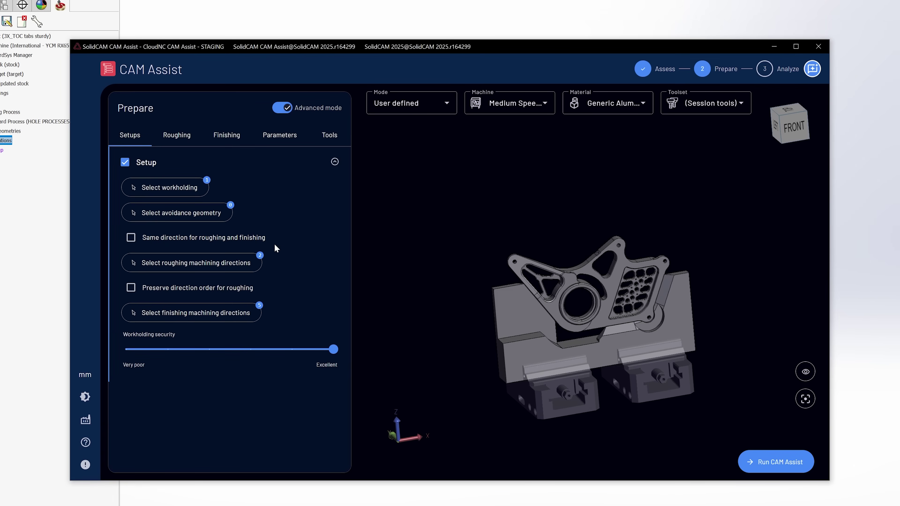
left_click(173, 136)
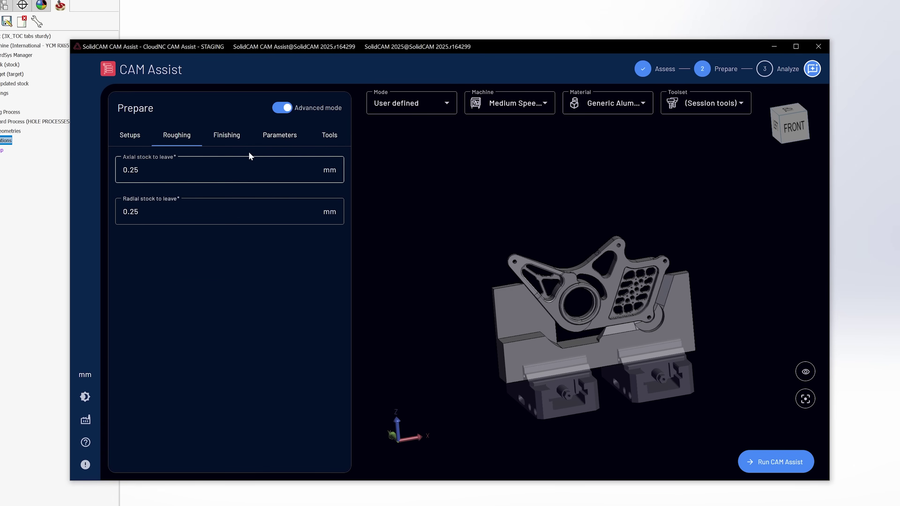
left_click(227, 135)
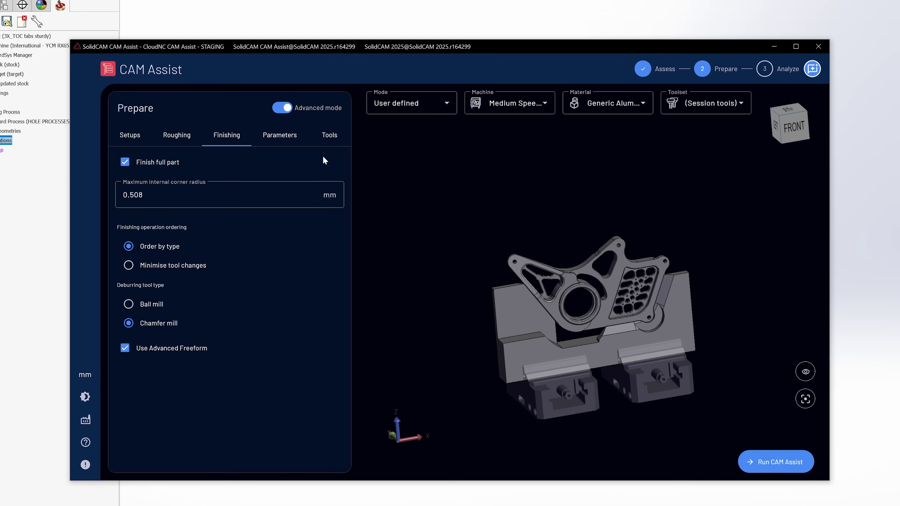
- Set cutting parameter generation to AI-driven cutting parameters and run CAM Assist
left_click(280, 135)
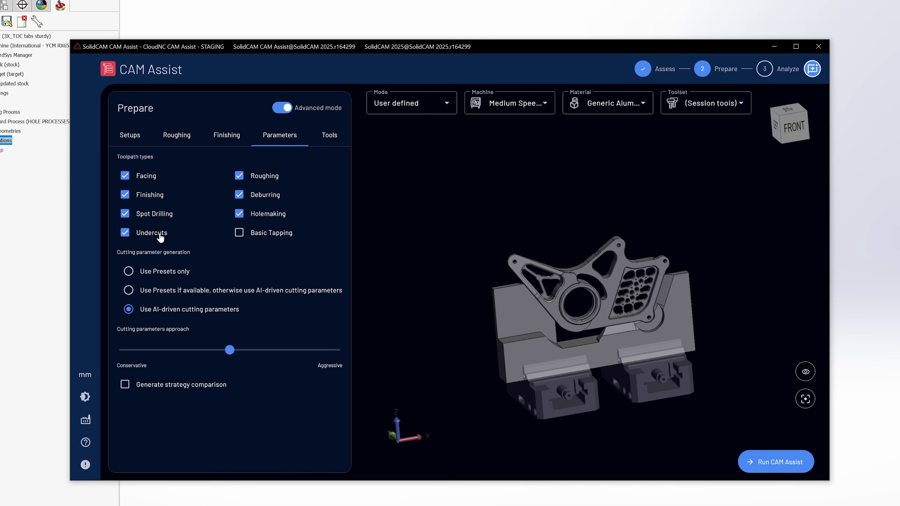
left_click(163, 311)
left_click(766, 462)
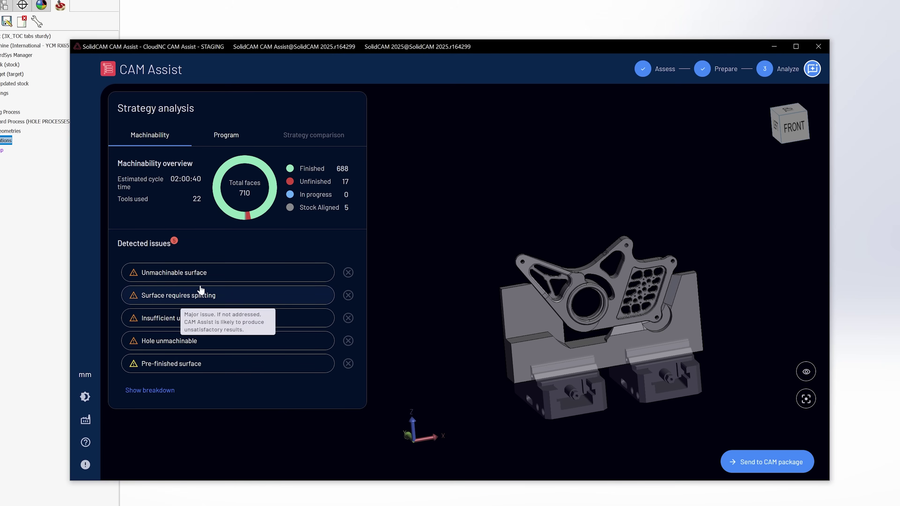
- Open the Unmachinable surface issue and examine the highlighted faces in the bracket's triangular pocket and around the bore
left_click(188, 280)
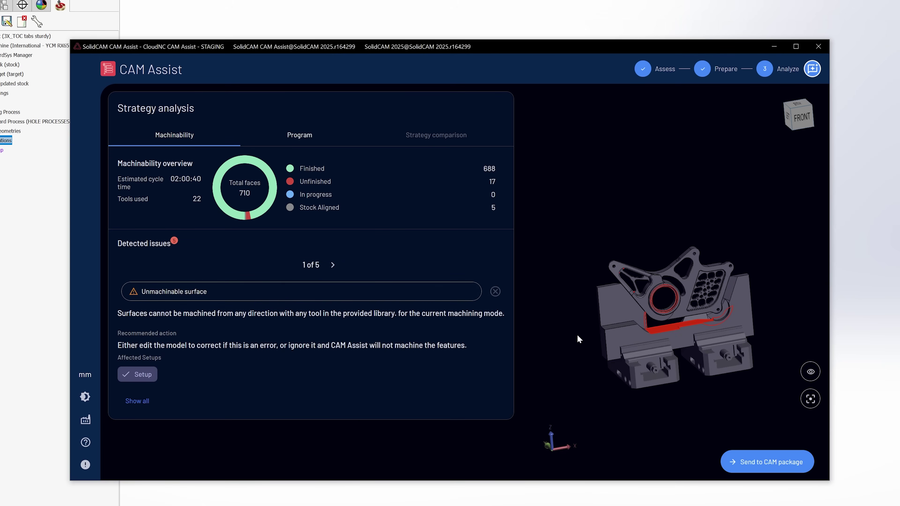
scroll(695, 307, "up", 5)
scroll(631, 312, "down", 3)
mouse_move(631, 316)
middle_mouse_down()
mouse_move(649, 343)
mouse_move(659, 335)
mouse_move(628, 320)
middle_mouse_up()
scroll(729, 342, "down", 3)
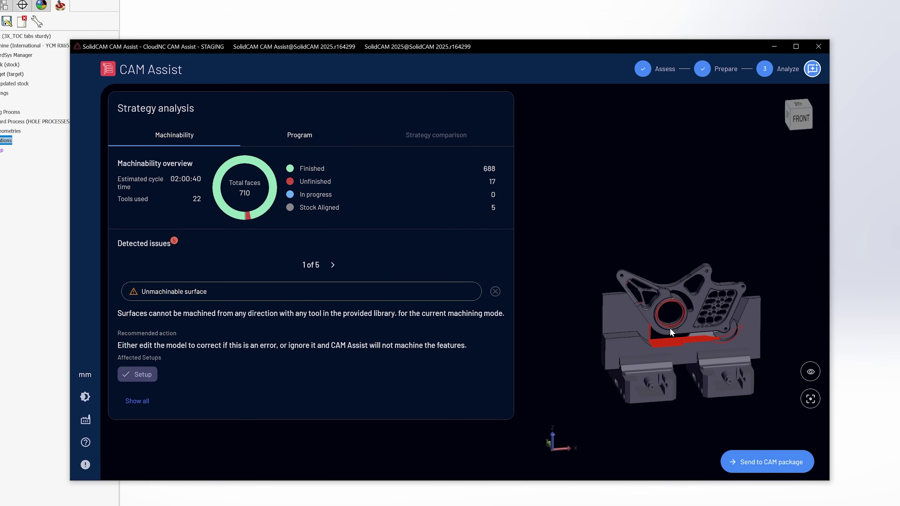
scroll(656, 306, "up", 8)
left_click_drag(624, 263, 606, 214)
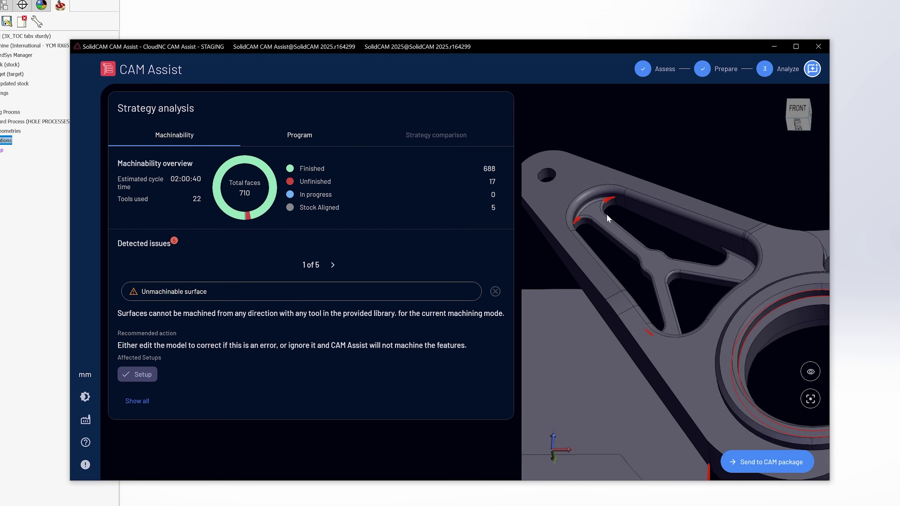
scroll(607, 213, "up", 4)
scroll(601, 215, "down", 5)
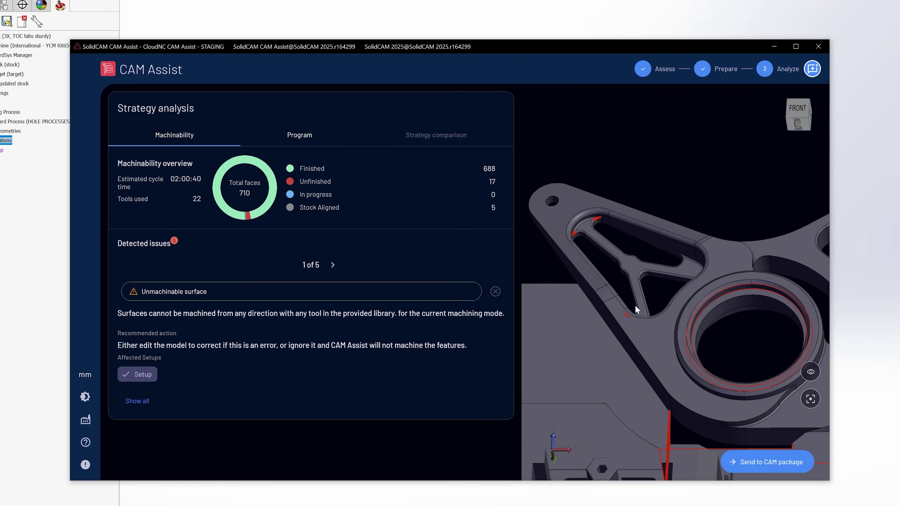
scroll(634, 302, "down", 4)
left_click_drag(658, 332, 673, 410)
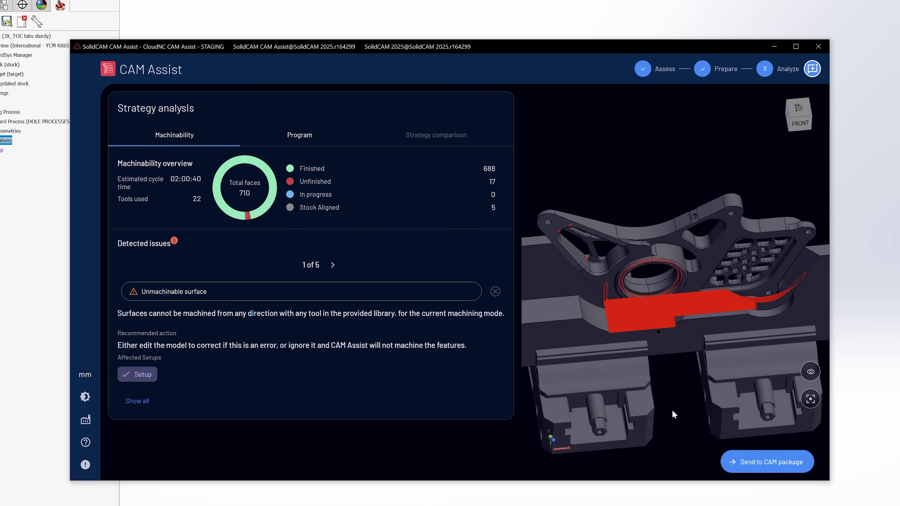
- Examine the highlighted unmachinable faces on the bore's rear side and along the cutout beneath the bracket
scroll(602, 306, "down", 2)
scroll(624, 314, "up", 2)
left_click_drag(649, 321, 592, 361)
scroll(613, 325, "down", 3)
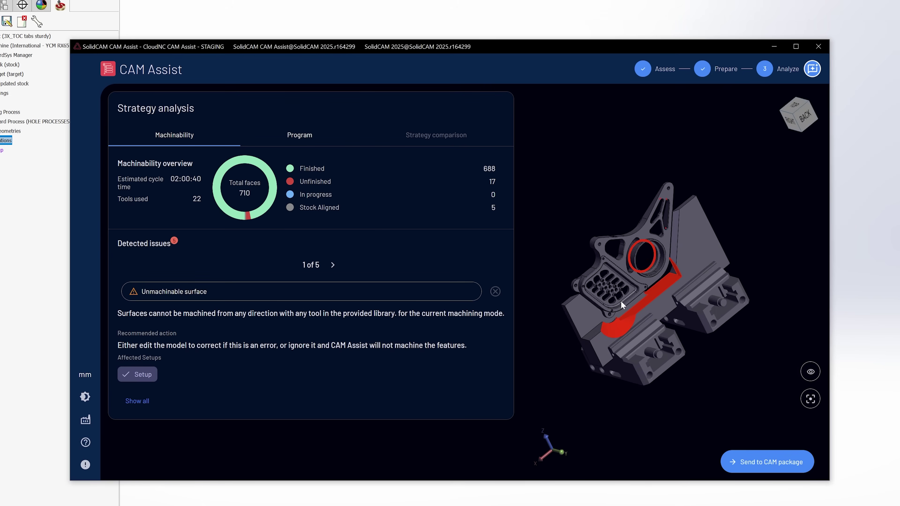
mouse_move(621, 302)
left_mouse_down()
mouse_move(650, 280)
mouse_move(617, 285)
left_mouse_up()
scroll(667, 240, "up", 3)
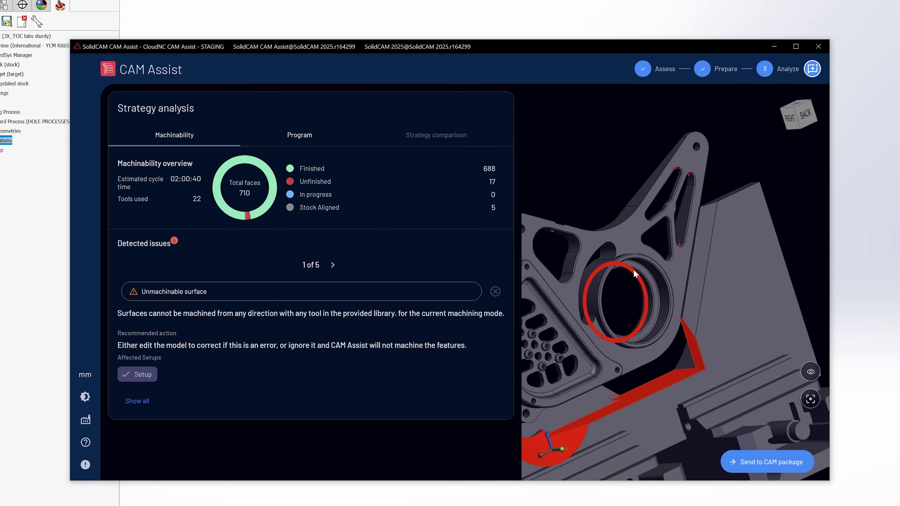
scroll(625, 277, "down", 5)
left_click_drag(581, 302, 669, 332)
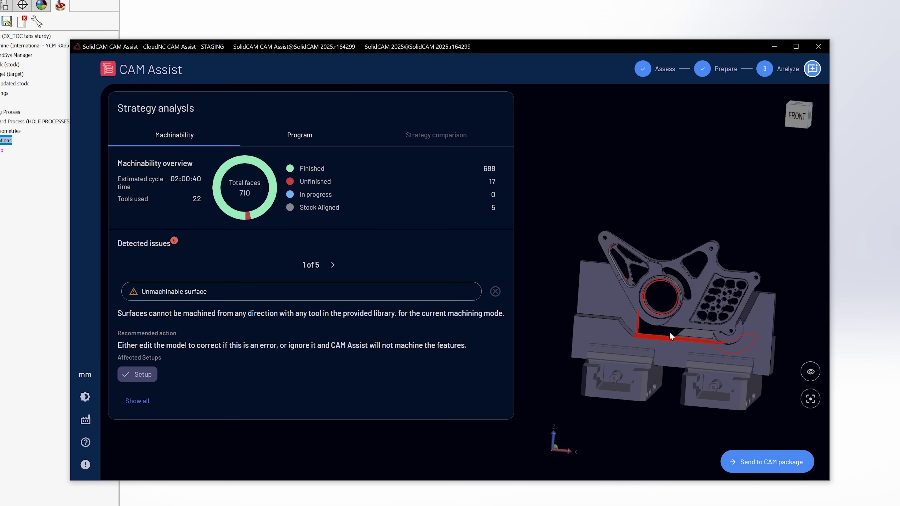
scroll(665, 337, "up", 6)
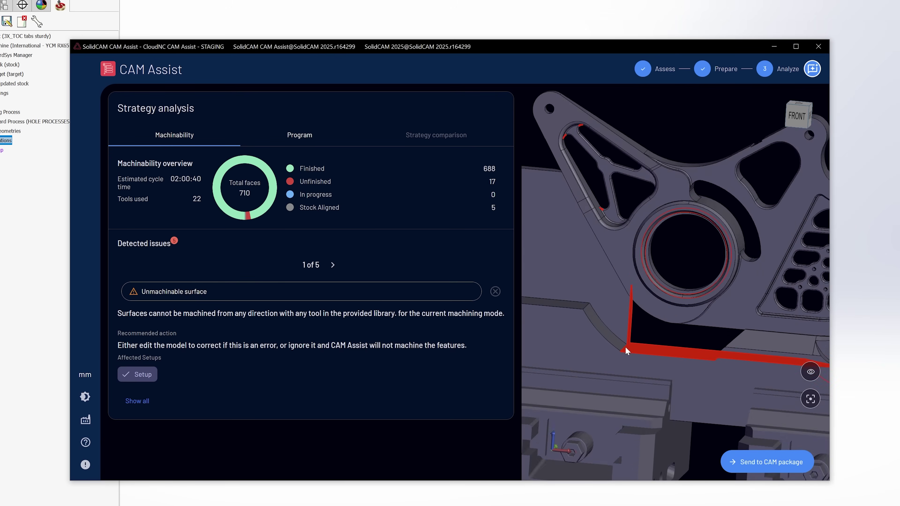
mouse_move(651, 345)
left_mouse_down()
mouse_move(622, 340)
mouse_move(634, 333)
mouse_move(651, 356)
left_mouse_up()
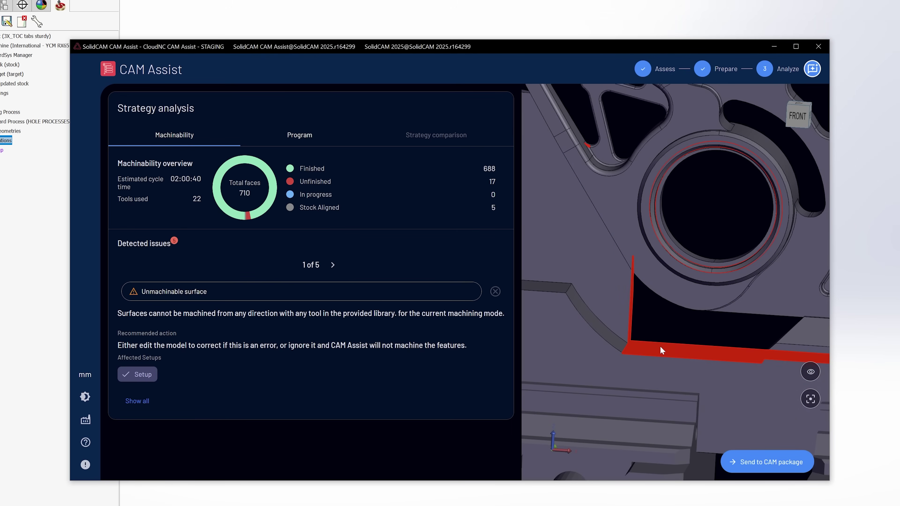
- Examine the unmachinable faces at the corner of the cutout beneath the bracket from the front and the rear
scroll(644, 358, "up", 10)
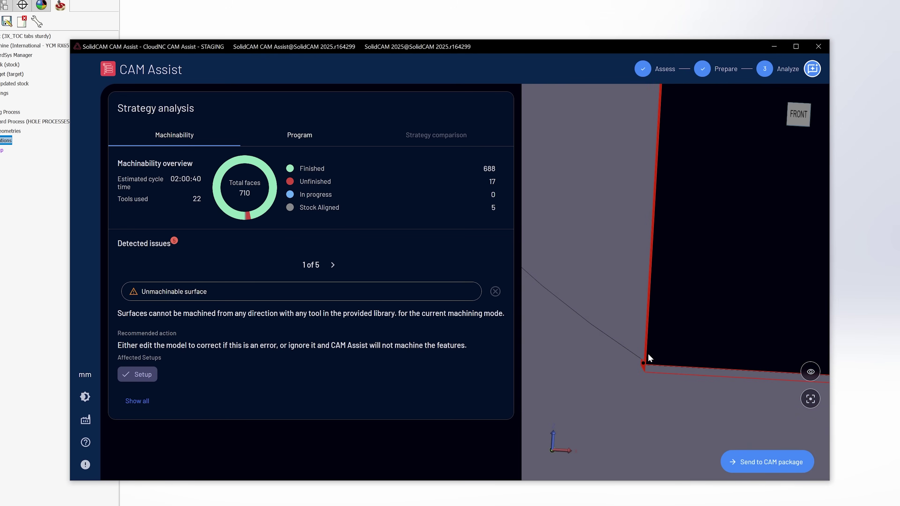
scroll(647, 357, "up", 5)
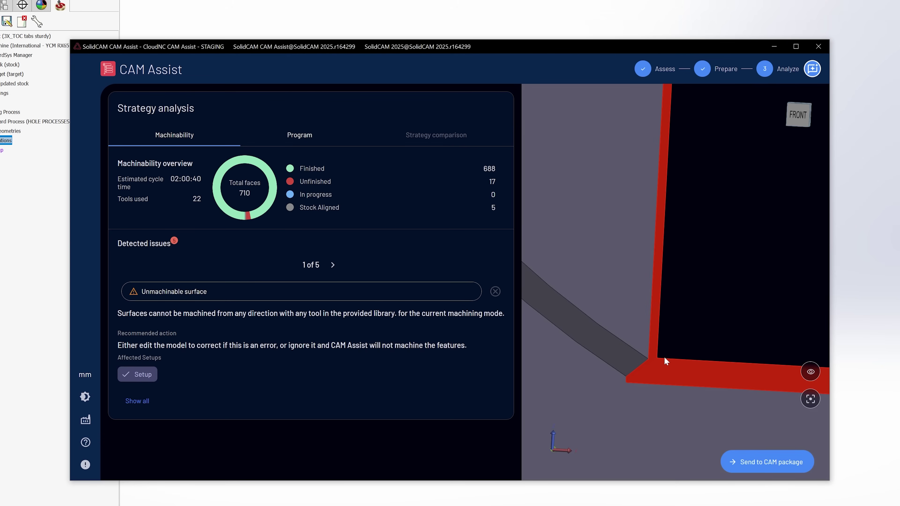
scroll(650, 358, "down", 15)
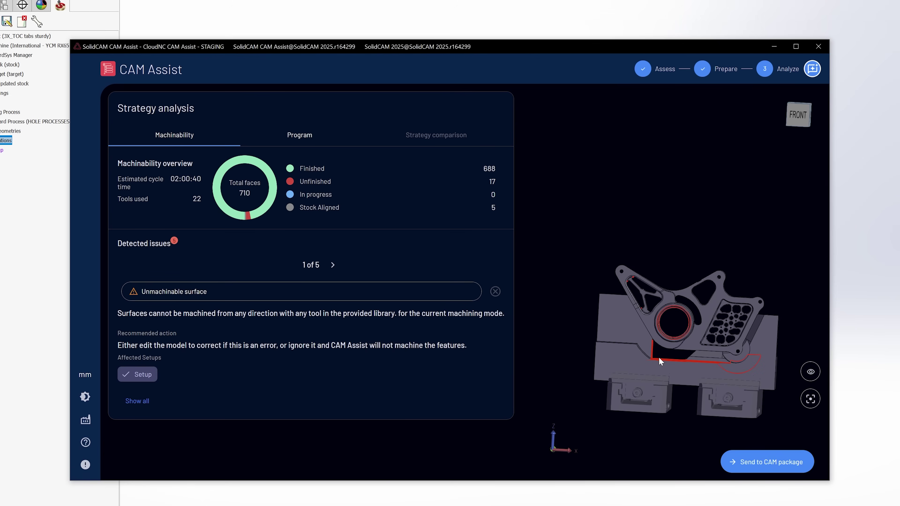
left_click_drag(680, 353, 531, 337)
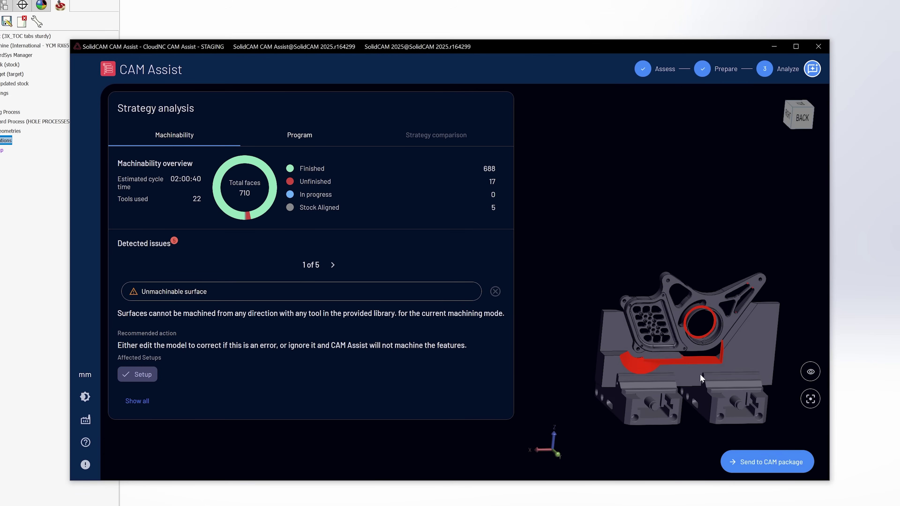
scroll(700, 375, "up", 5)
scroll(757, 336, "up", 5)
scroll(694, 357, "down", 7)
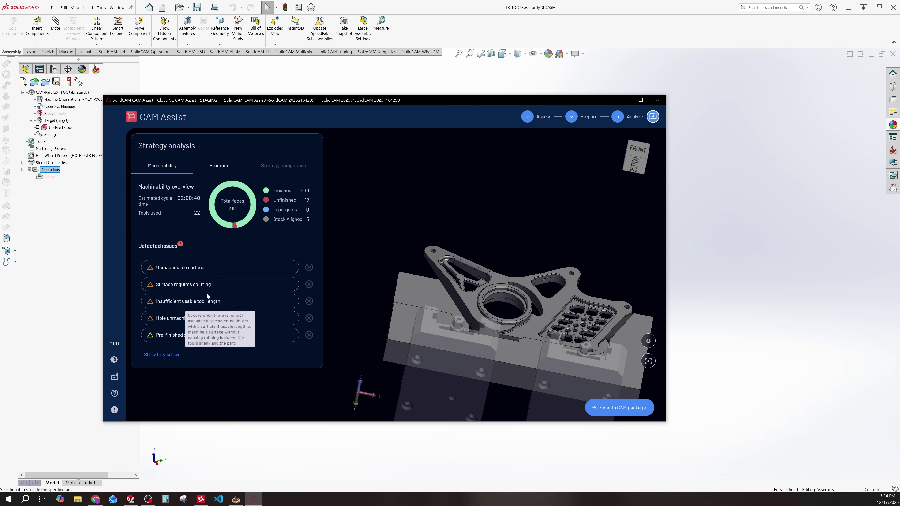
- Open the Surface requires splitting issue and examine the highlighted curved wall on the outside of the bracket's bore
left_click(202, 289)
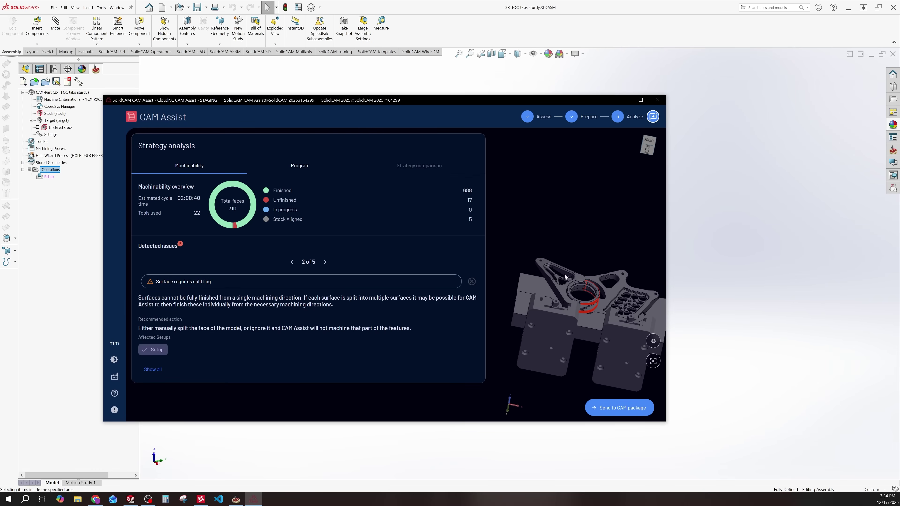
scroll(586, 277, "up", 5)
left_click_drag(586, 278, 551, 325)
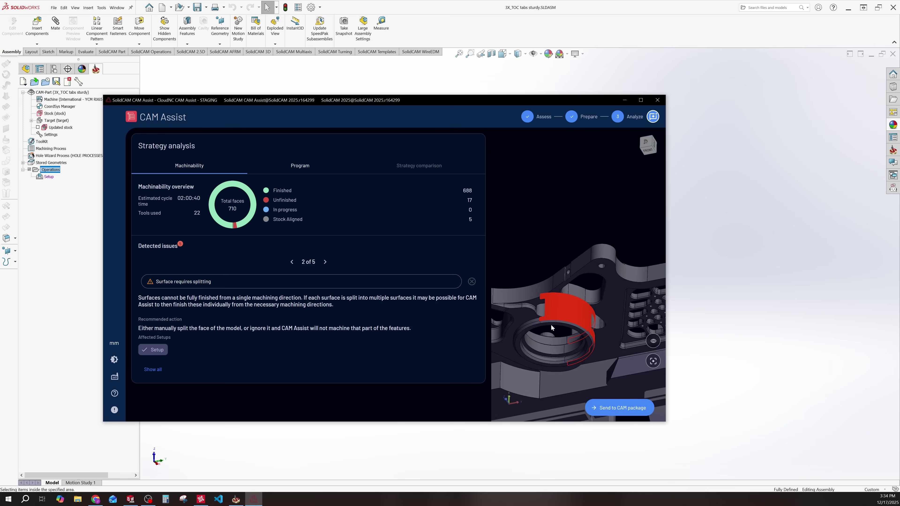
scroll(555, 303, "up", 3)
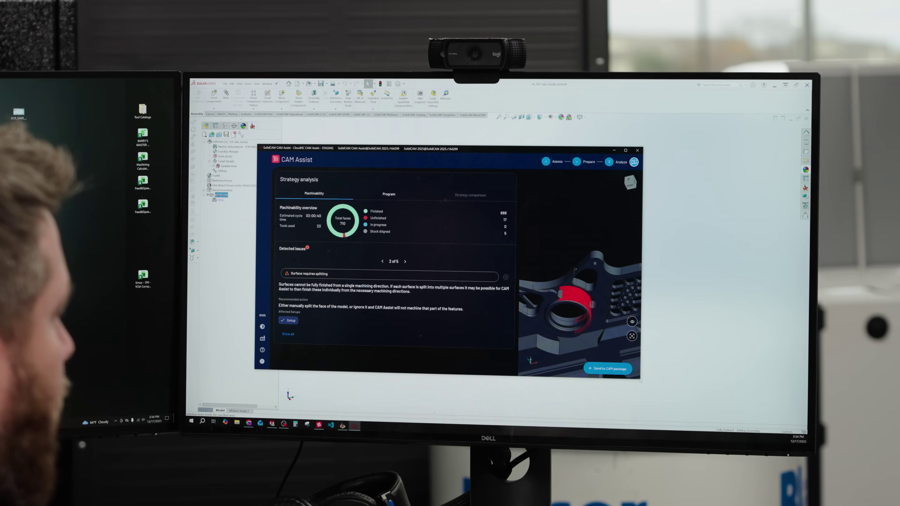
left_click_drag(641, 379, 728, 412)
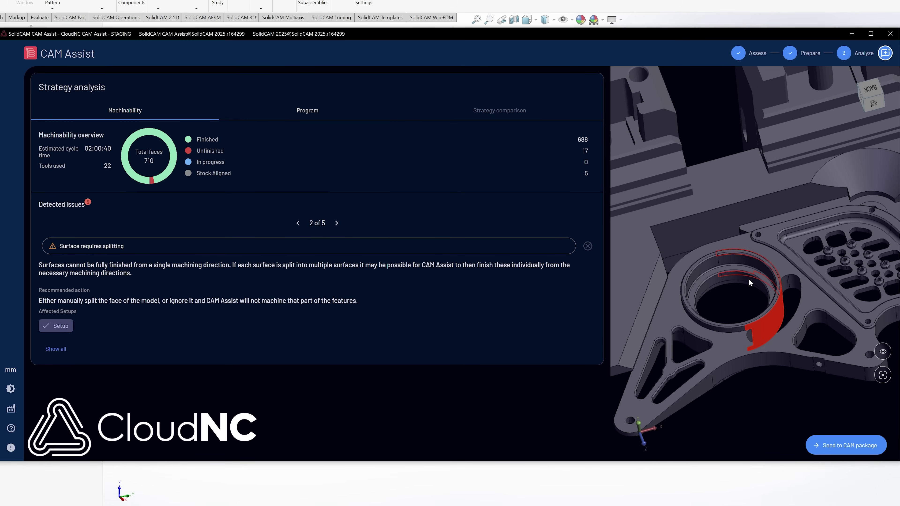
scroll(730, 281, "down", 4)
scroll(762, 272, "up", 3)
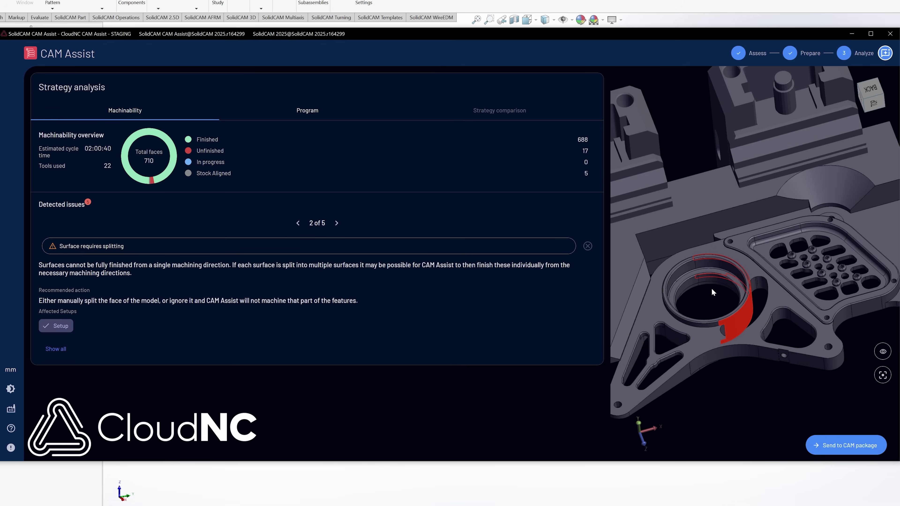
left_click_drag(726, 300, 782, 289)
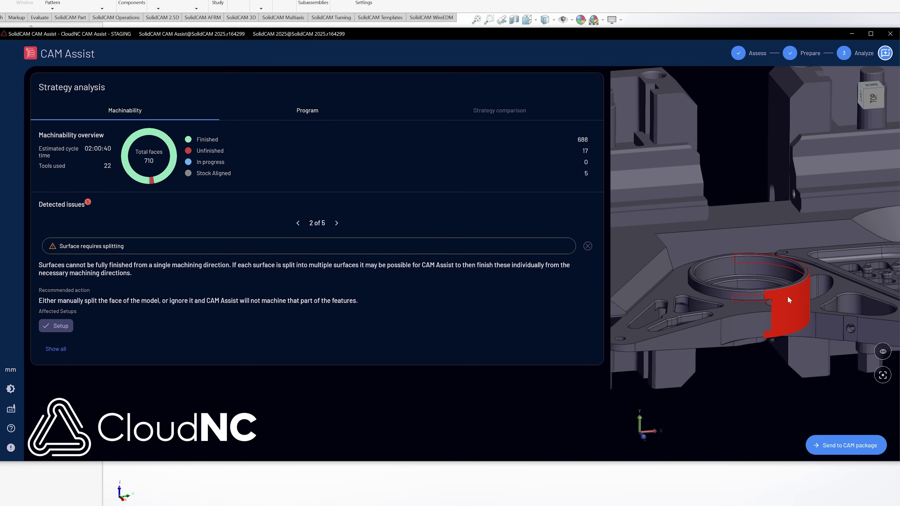
left_click_drag(754, 297, 827, 288)
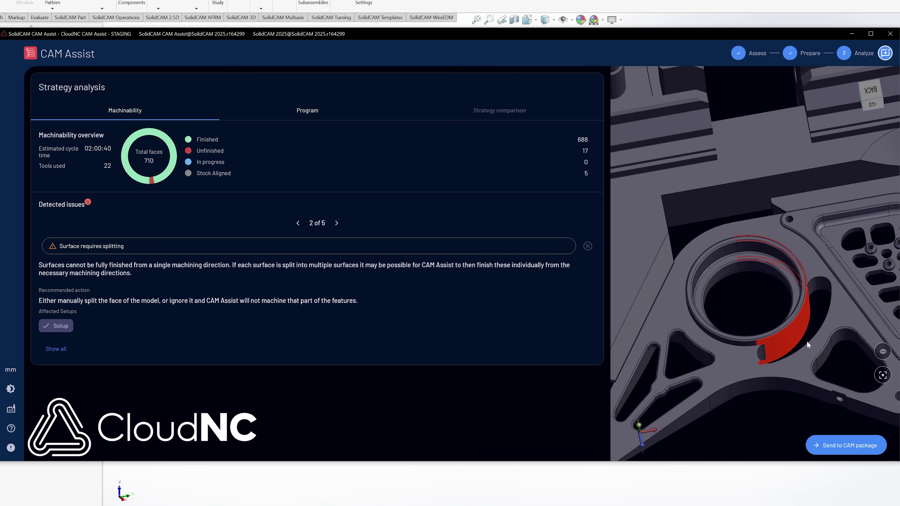
- Compare access to the wall requiring splitting from the bracket's opposite sides, including through the curved slot beside the bore
scroll(767, 363, "down", 3)
left_click_drag(767, 355, 765, 272)
scroll(742, 318, "down", 3)
scroll(745, 343, "up", 5)
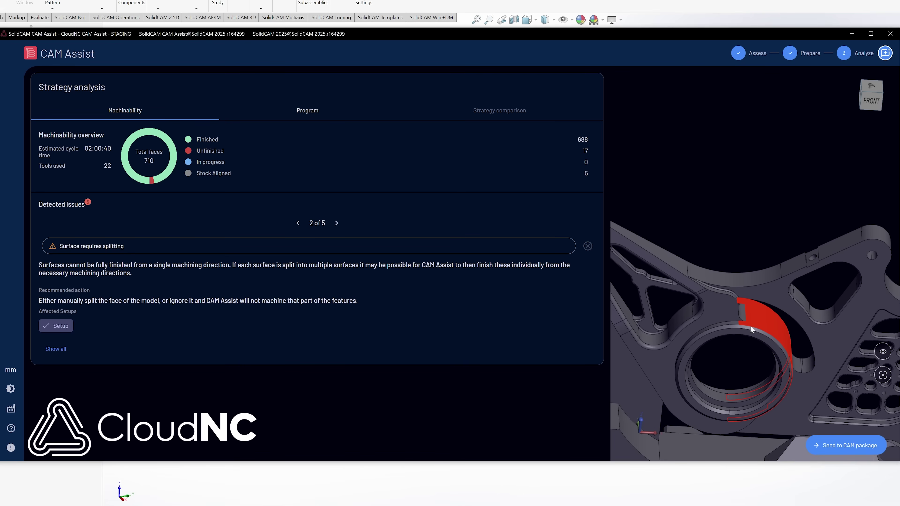
mouse_move(748, 346)
left_mouse_down()
mouse_move(731, 273)
mouse_move(744, 345)
left_mouse_up()
scroll(745, 350, "down", 3)
scroll(764, 321, "up", 3)
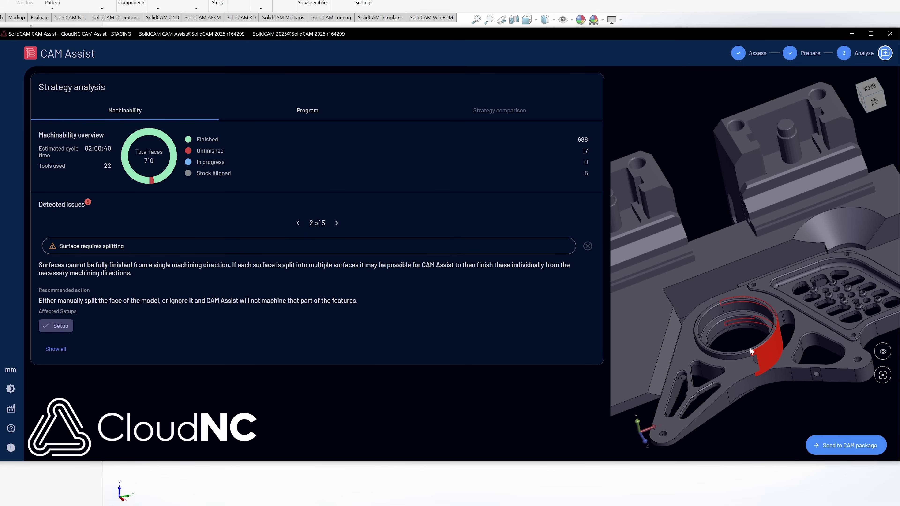
scroll(749, 347, "down", 3)
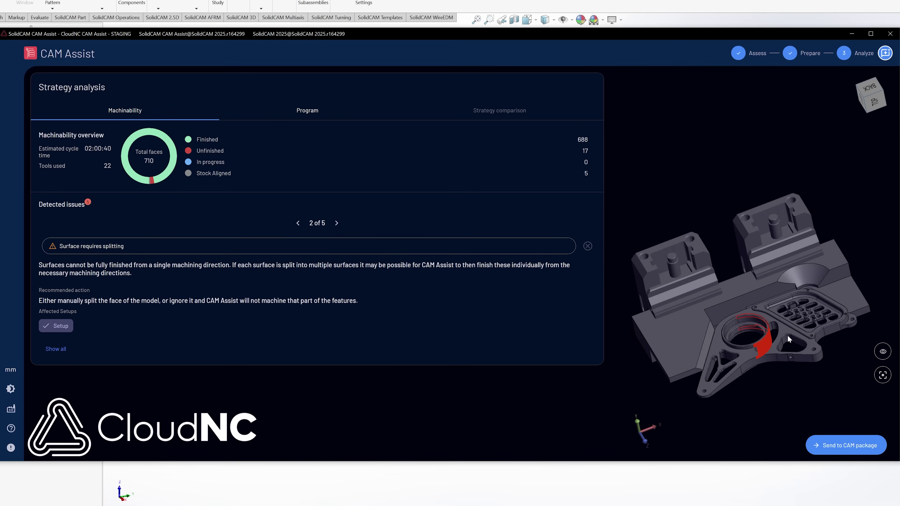
scroll(783, 337, "up", 5)
middle_click_drag(743, 360, 736, 386)
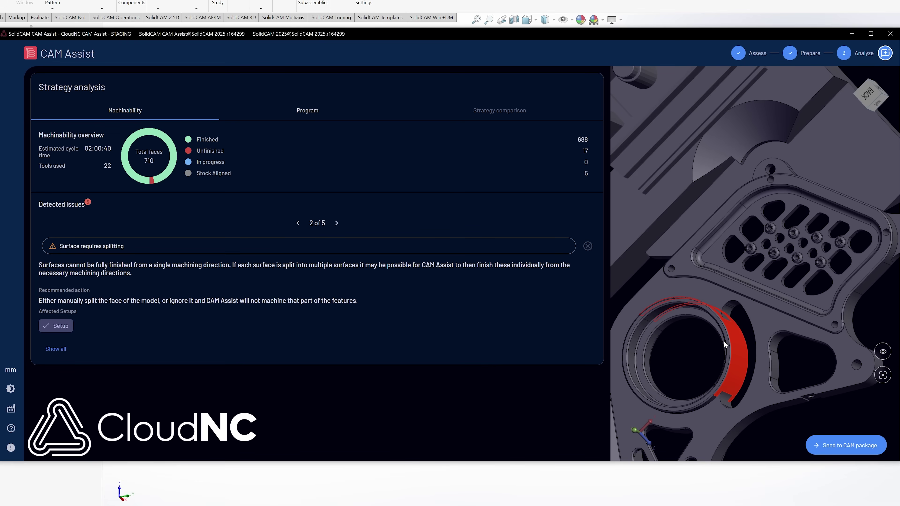
scroll(750, 345, "down", 4)
middle_click_drag(742, 343, 713, 343)
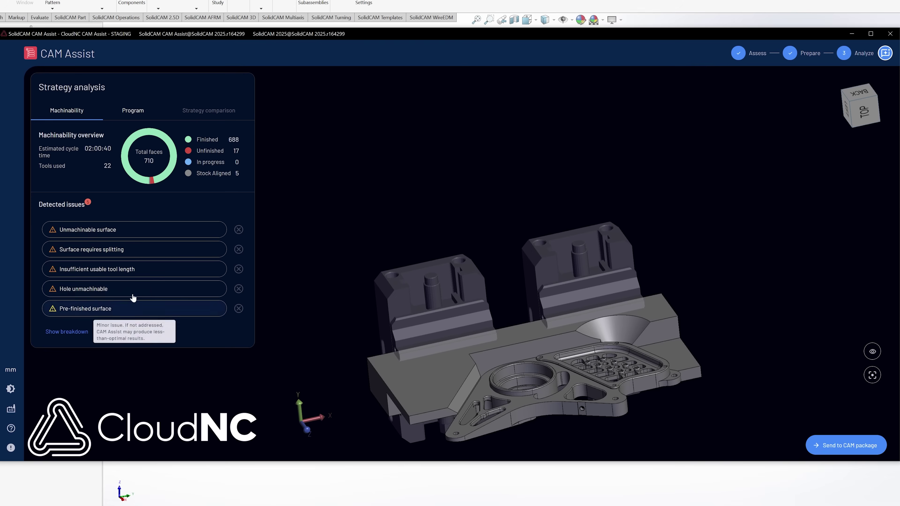
- Open the Insufficient usable tool length issue, examine the highlighted face beside the cutout and read the recommended tool modifications
left_click(111, 275)
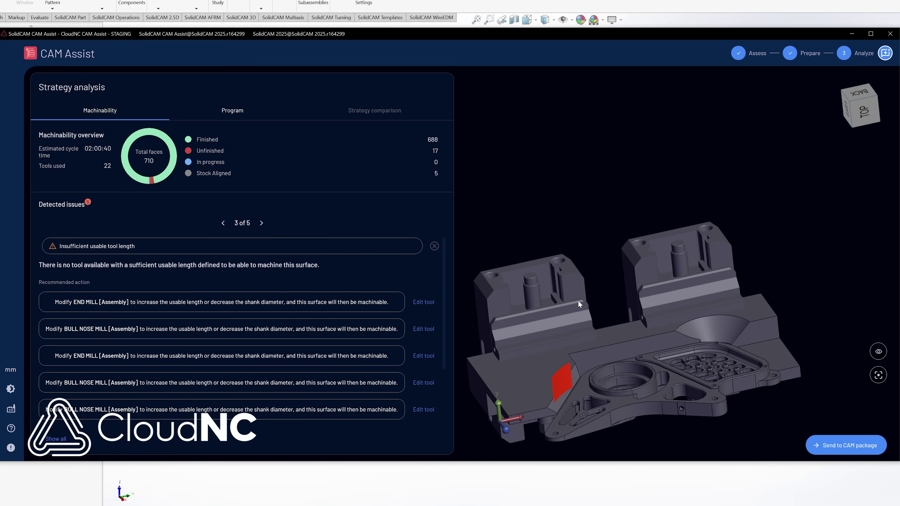
left_click_drag(577, 300, 547, 264)
scroll(570, 346, "up", 5)
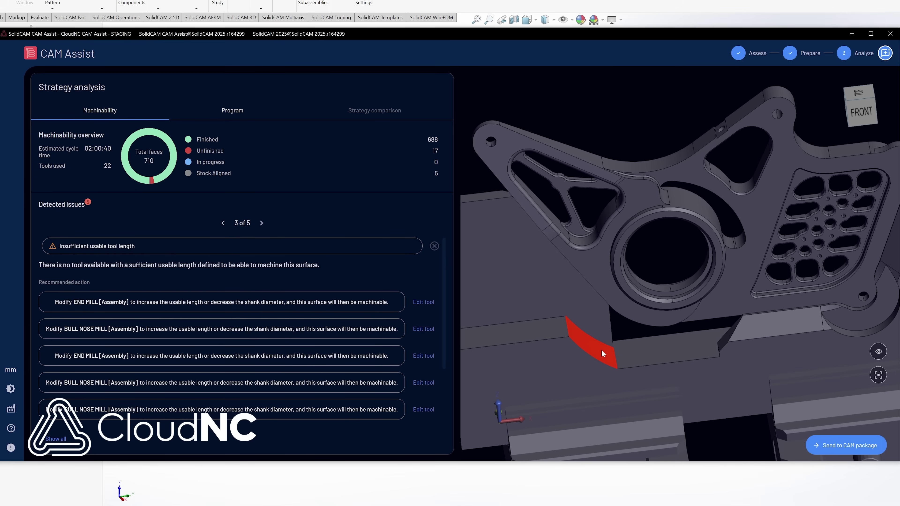
scroll(601, 349, "down", 5)
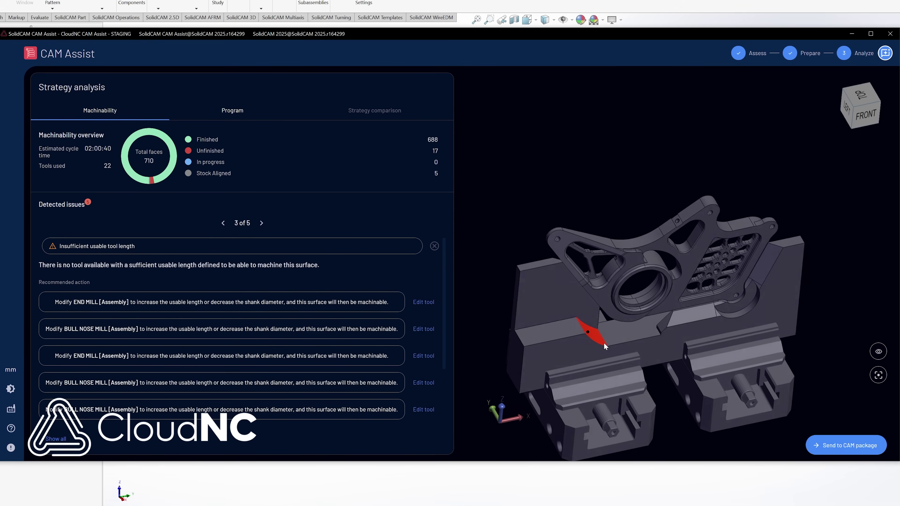
mouse_move(604, 343)
left_mouse_down()
mouse_move(596, 324)
mouse_move(594, 335)
left_mouse_up()
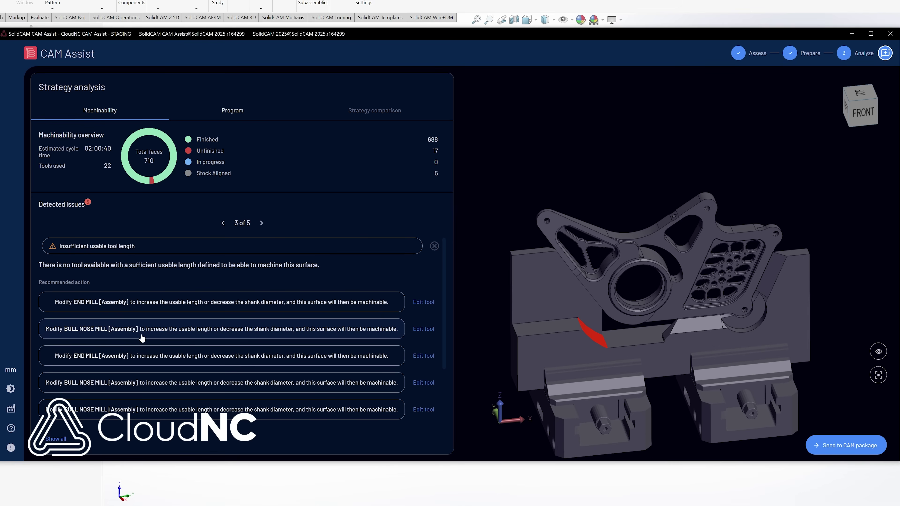
scroll(142, 338, "down", 3)
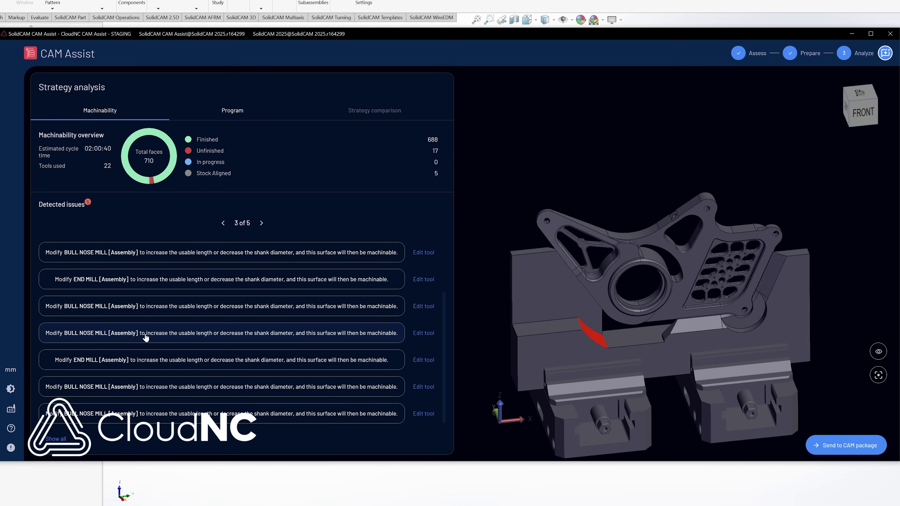
scroll(146, 337, "up", 3)
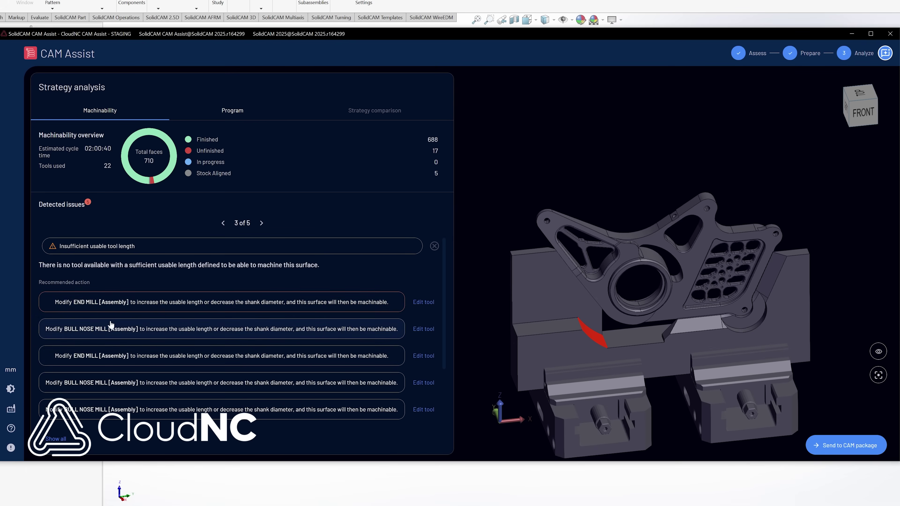
- Open the first recommended END MILL assembly for editing, review its maximum depth of cut, and return to the part
left_click(422, 303)
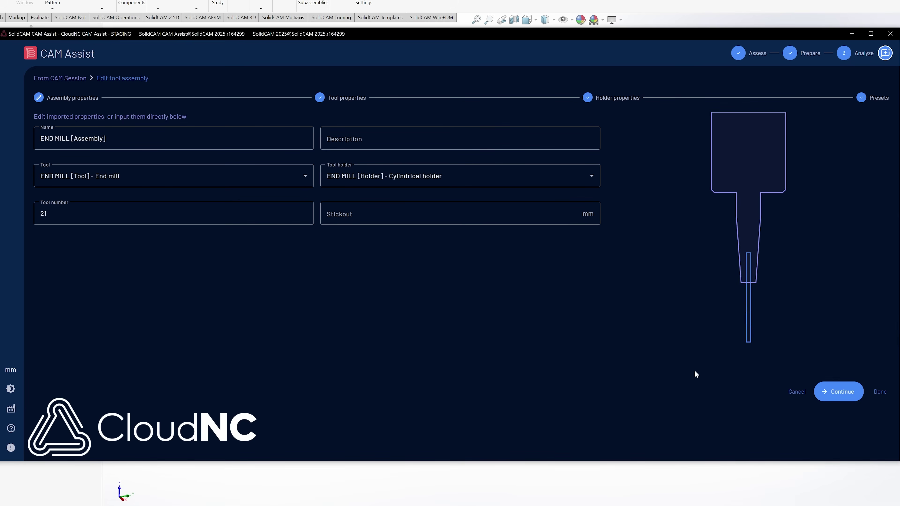
left_click(820, 395)
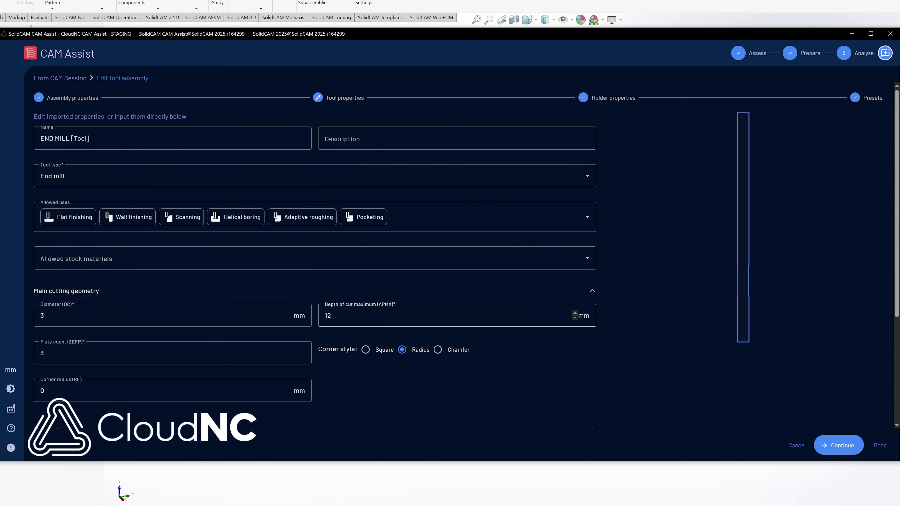
left_click(332, 315)
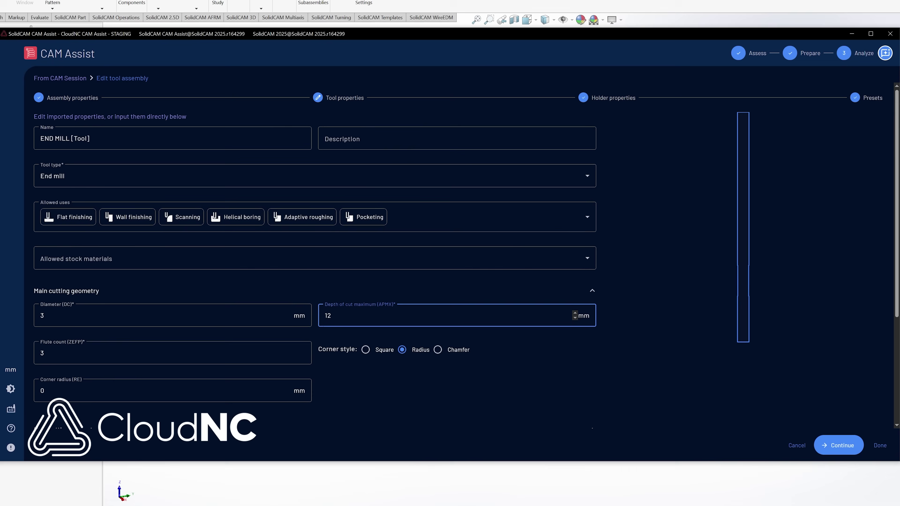
left_click(836, 447)
left_click(878, 445)
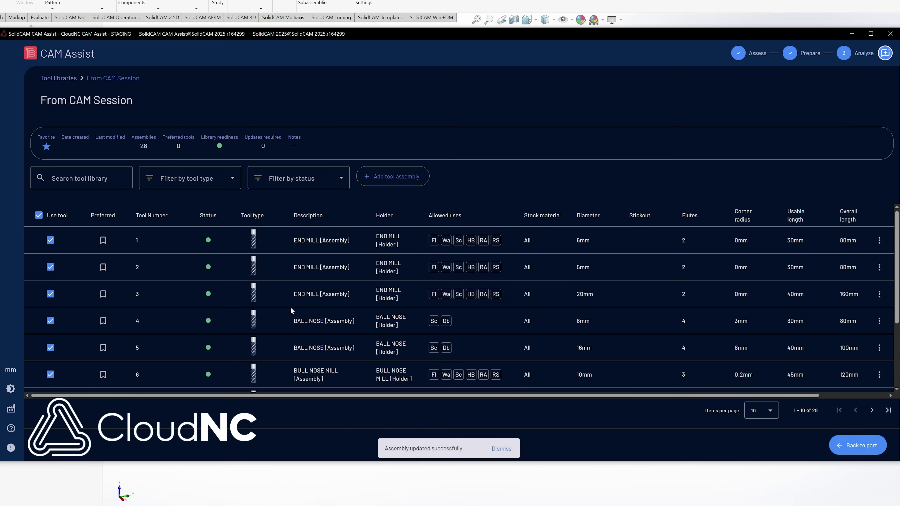
left_click(858, 443)
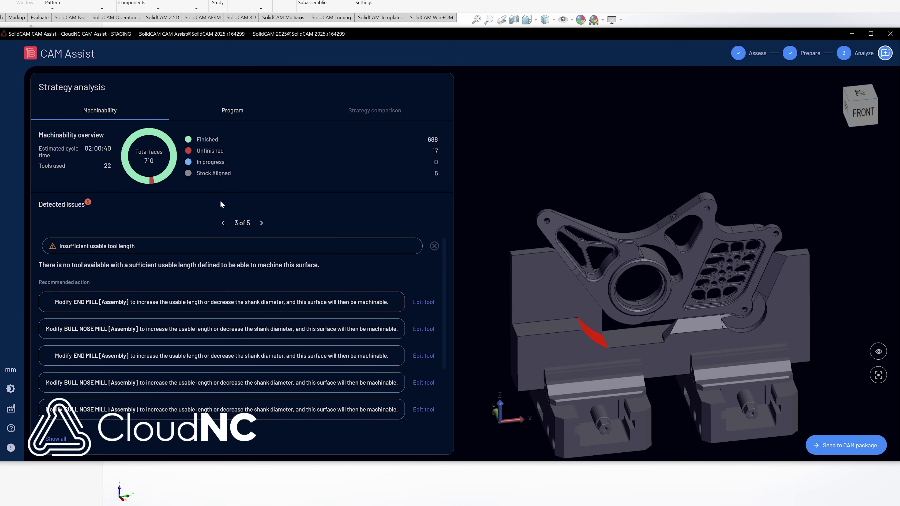
- Reopen the first recommended END MILL assembly, check its tool number, and return to the strategy analysis
left_click(424, 304)
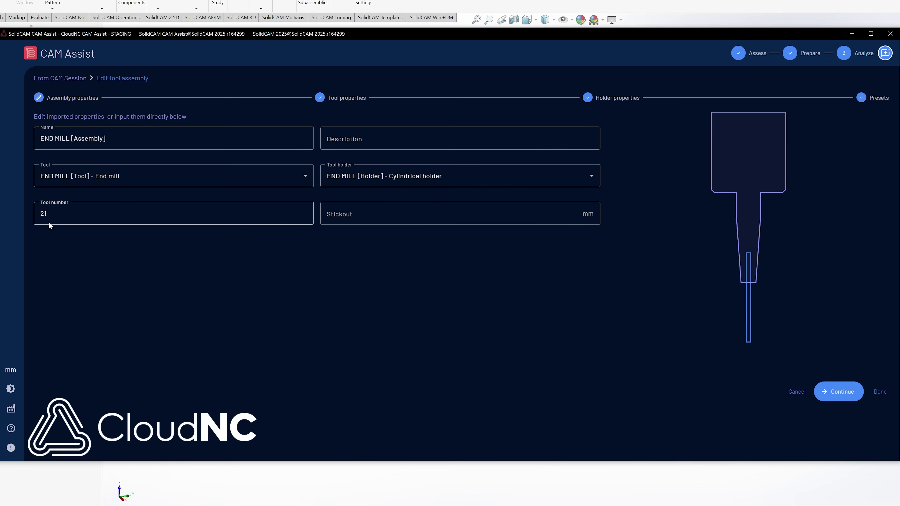
left_click(59, 224)
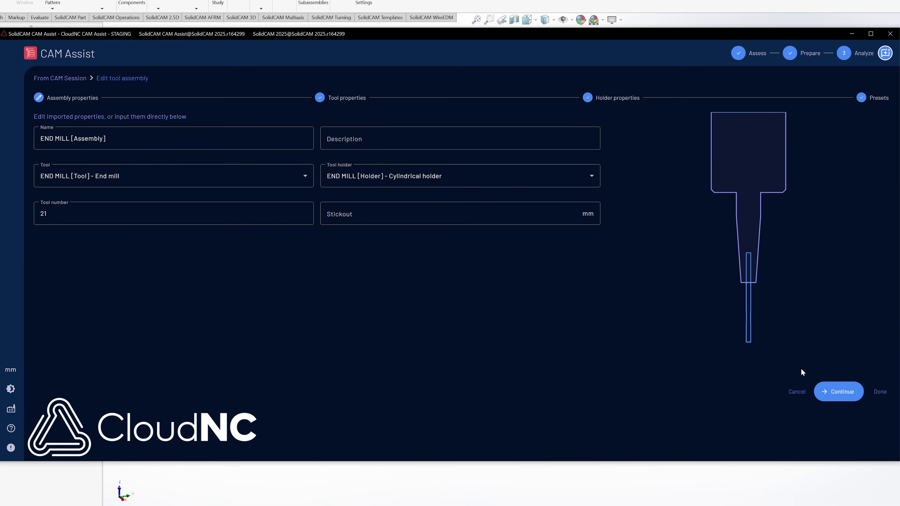
left_click(879, 391)
left_click(869, 448)
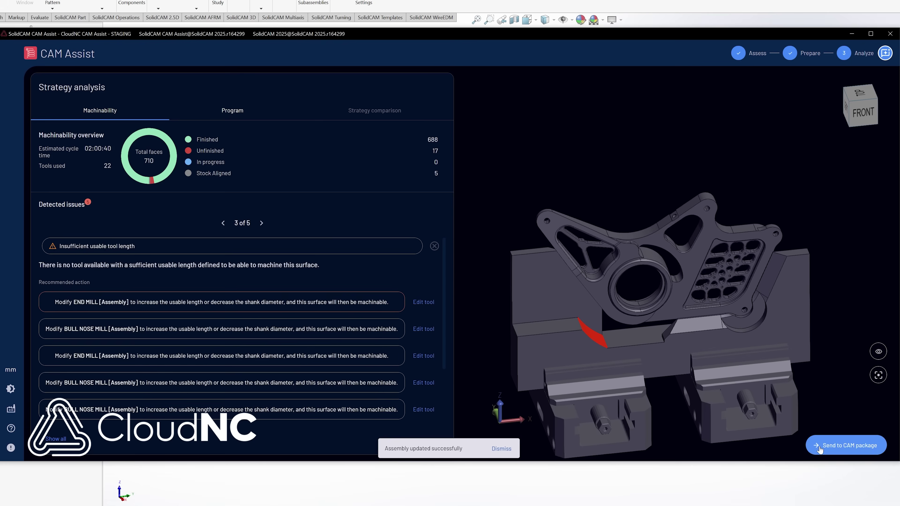
- Open the first recommended BULL NOSE MILL assembly for editing, review its tool properties, and return to the part
left_click(423, 329)
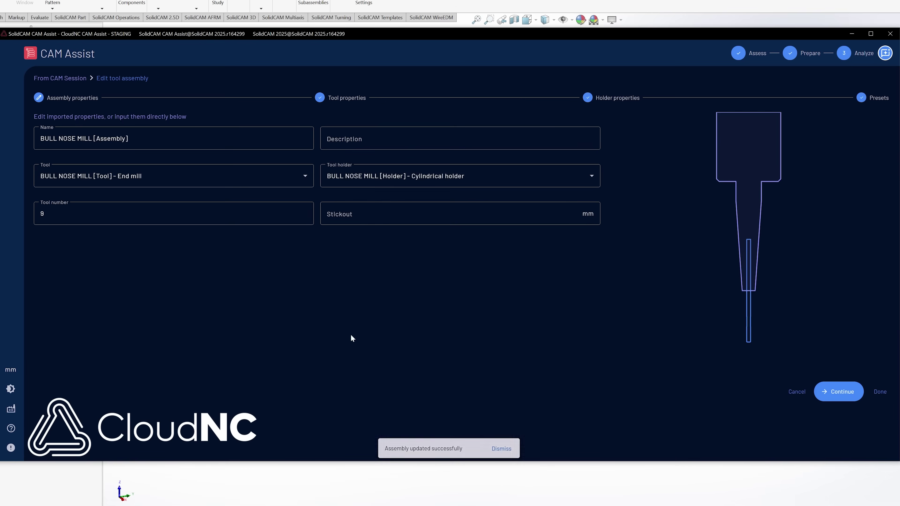
left_click(828, 393)
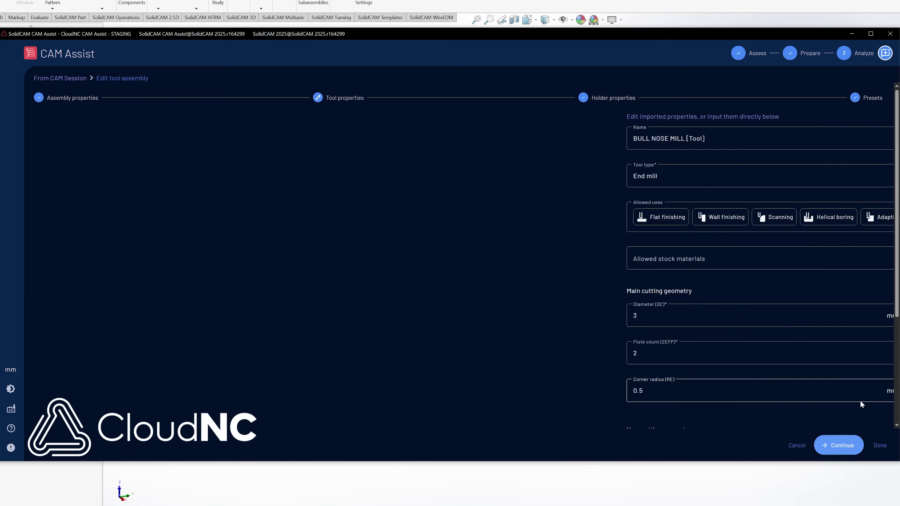
left_click(882, 446)
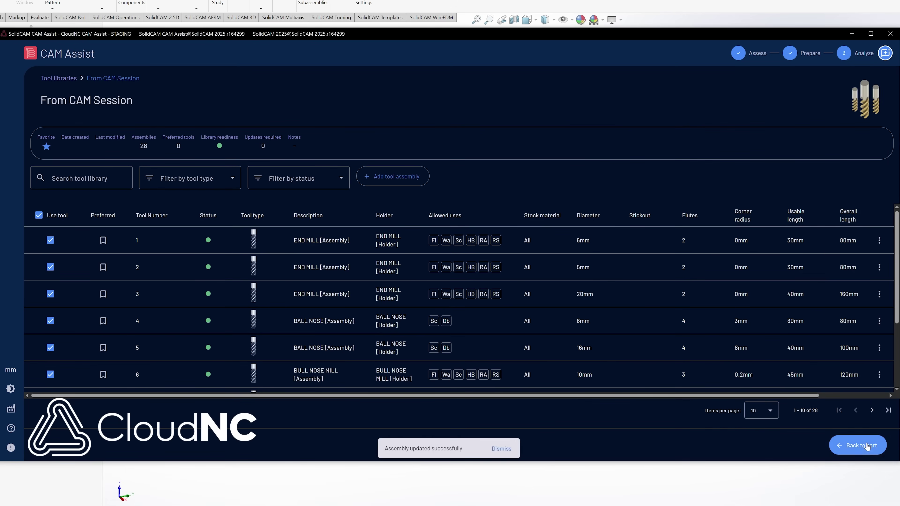
left_click(858, 445)
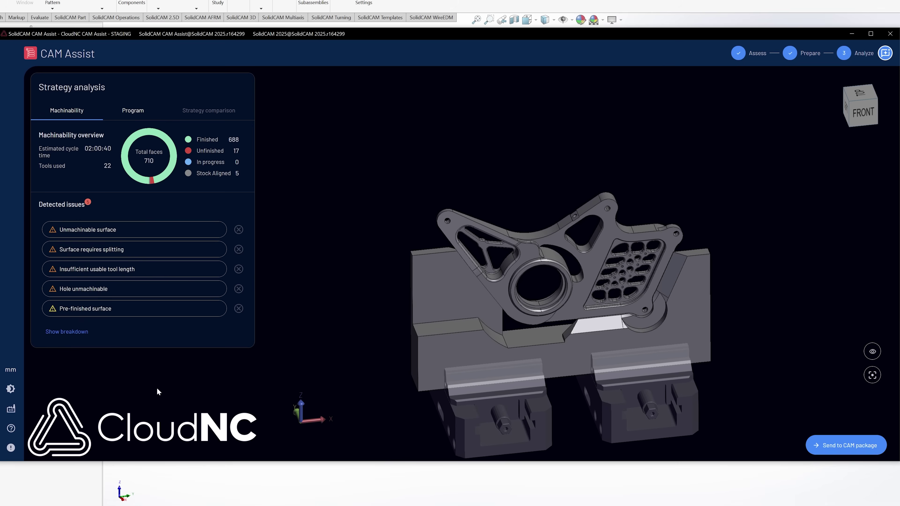
- Open the Hole unmachinable issue, read its recommended action and examine the highlighted bore of the bracket
left_click(55, 439)
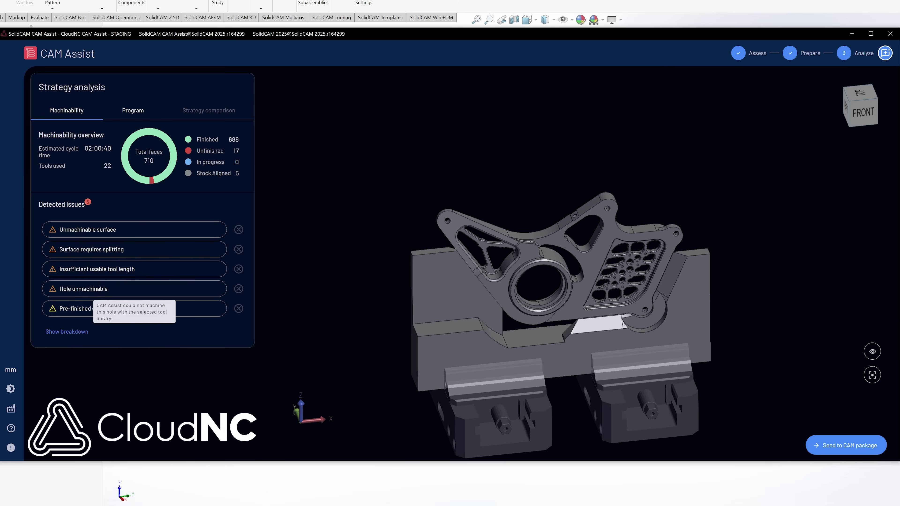
left_click(92, 288)
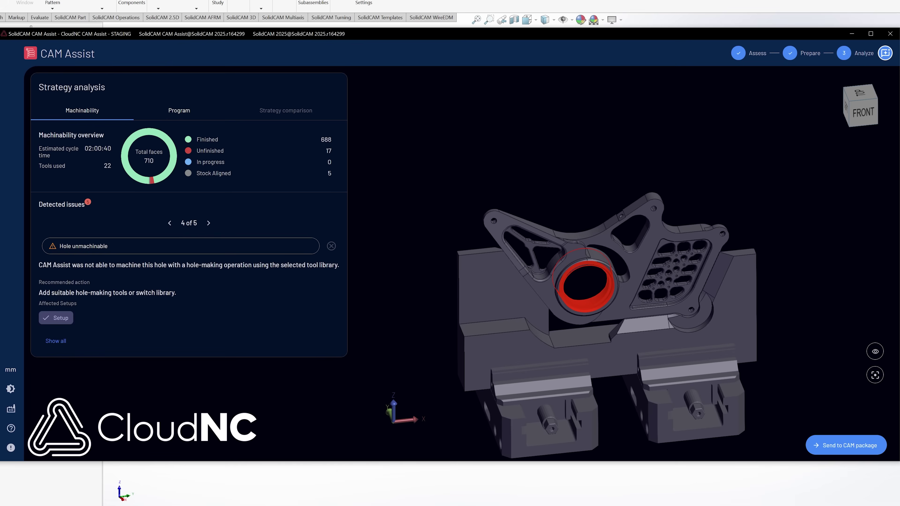
scroll(584, 245, "up", 5)
left_click_drag(634, 330, 657, 309)
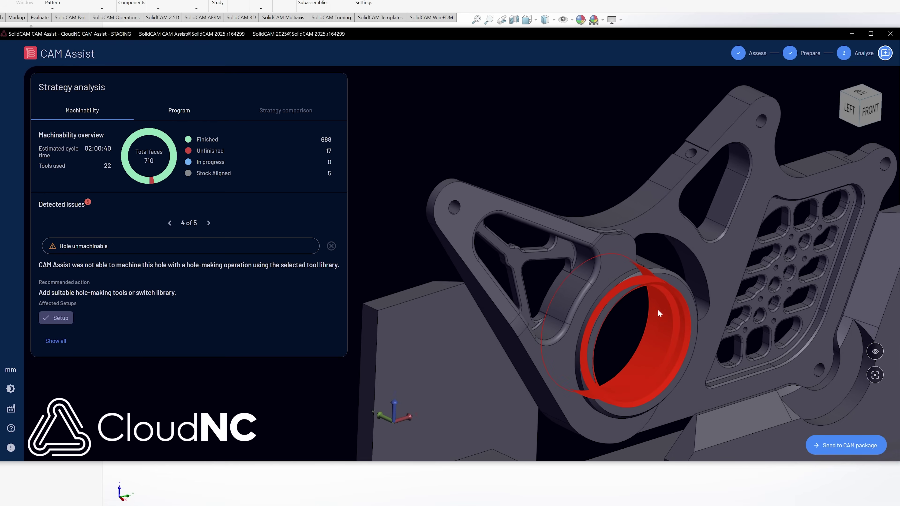
scroll(581, 332, "down", 3)
scroll(606, 304, "up", 2)
scroll(577, 309, "up", 2)
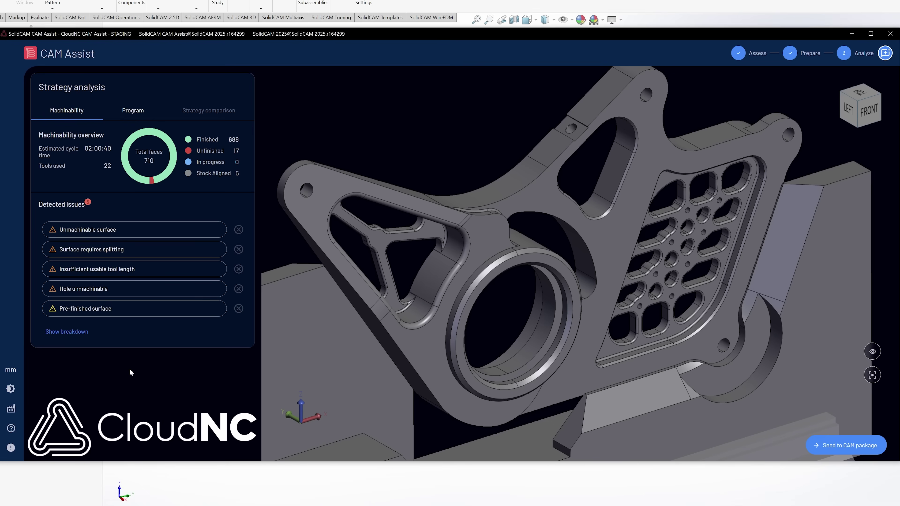
- Review the Pre-finished surface issue, examine the highlighted stock-aligned faces from several sides, and return to the full issue list
mouse_move(92, 315)
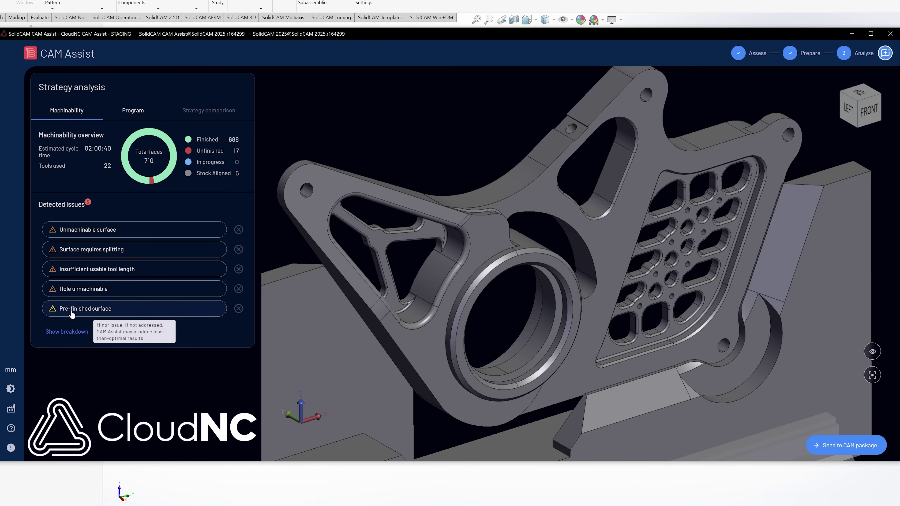
left_click(104, 313)
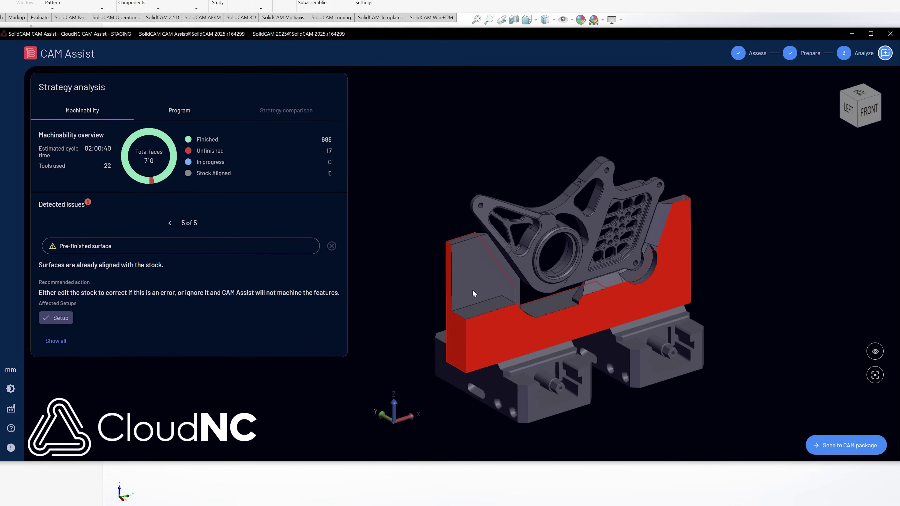
middle_click_drag(473, 289, 504, 307)
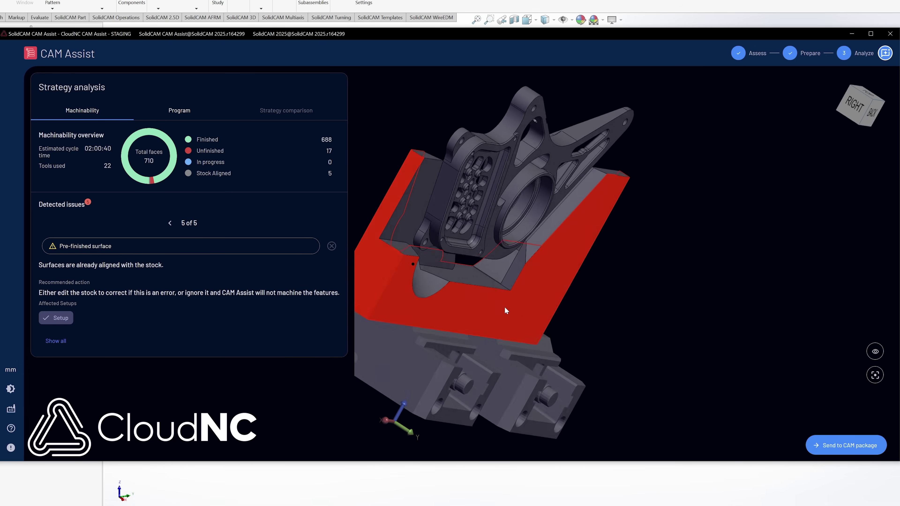
scroll(433, 274, "down", 3)
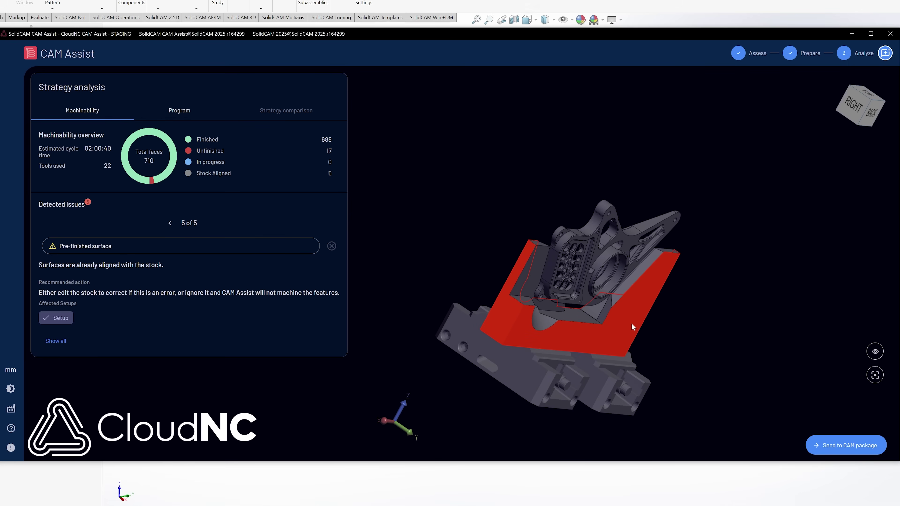
middle_click_drag(631, 324, 607, 341)
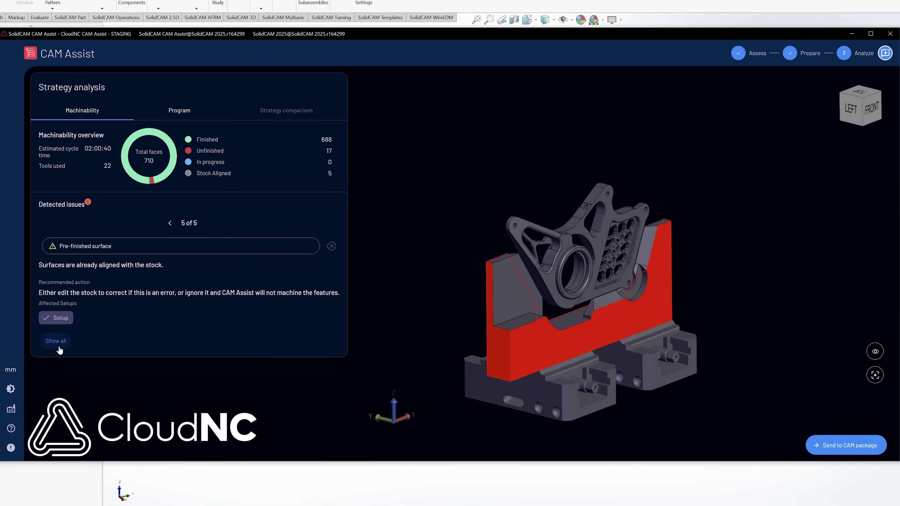
left_click(56, 341)
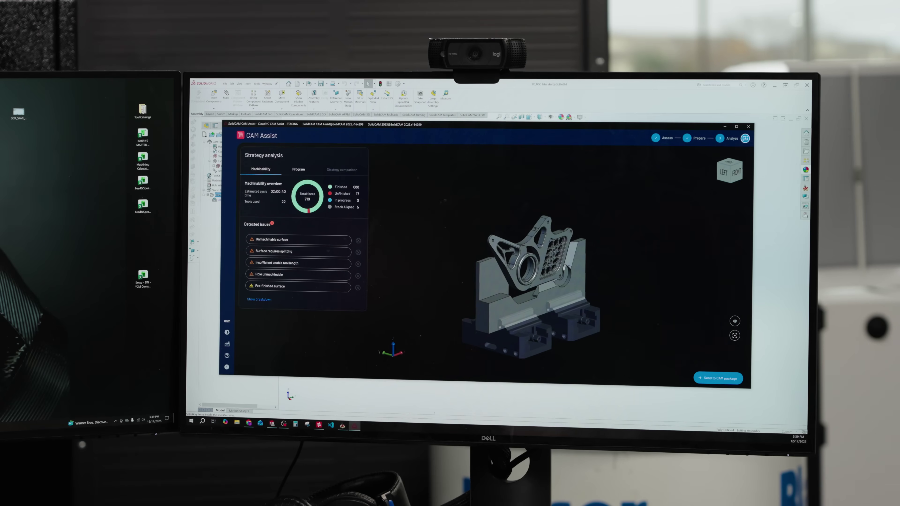
- Capture a screen snip of the Strategy analysis panel and move it to the second monitor
left_click(308, 425)
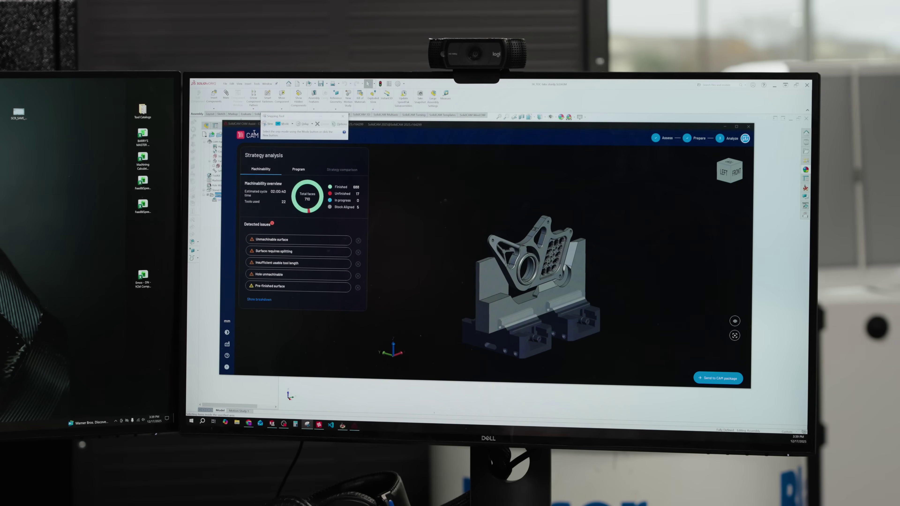
left_click(268, 125)
left_click_drag(237, 162, 375, 326)
left_click_drag(312, 124, 16, 172)
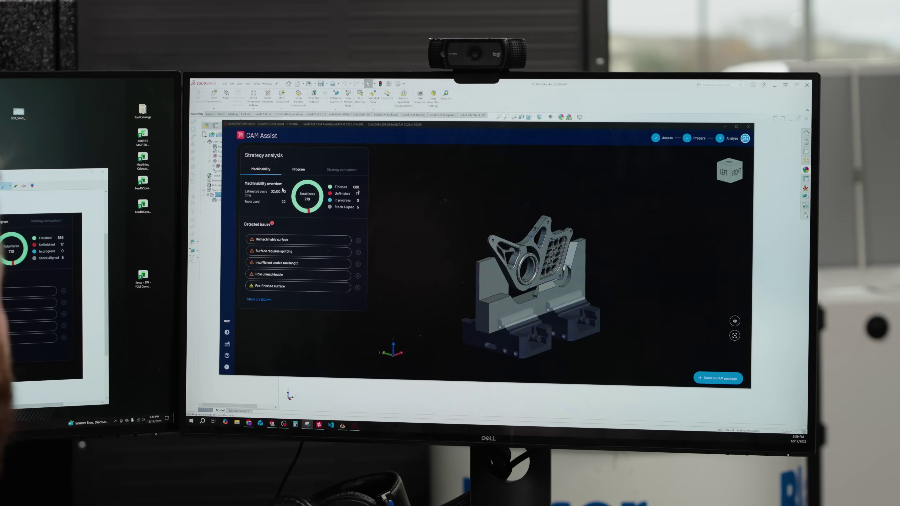
- Close the CAM Assist window and examine the outer wall of the bore's raised ring in the SolidWorks model
left_click(748, 126)
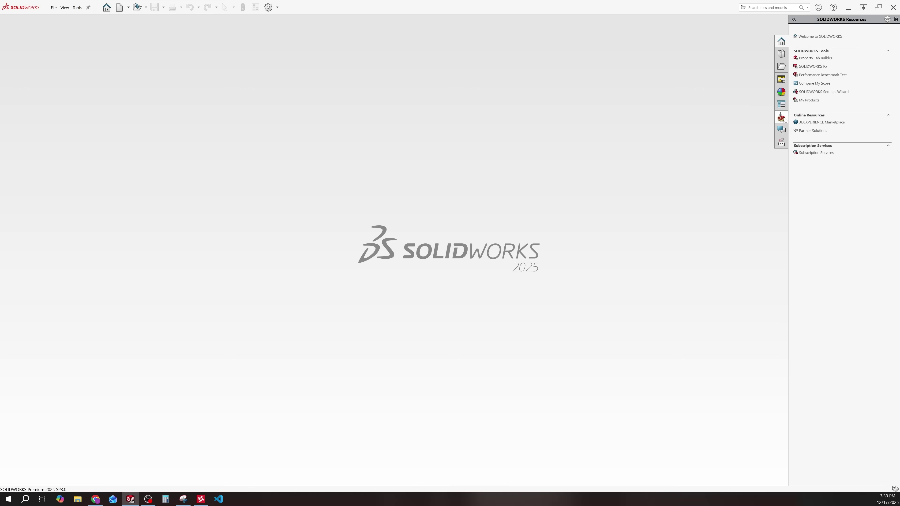
left_click(781, 117)
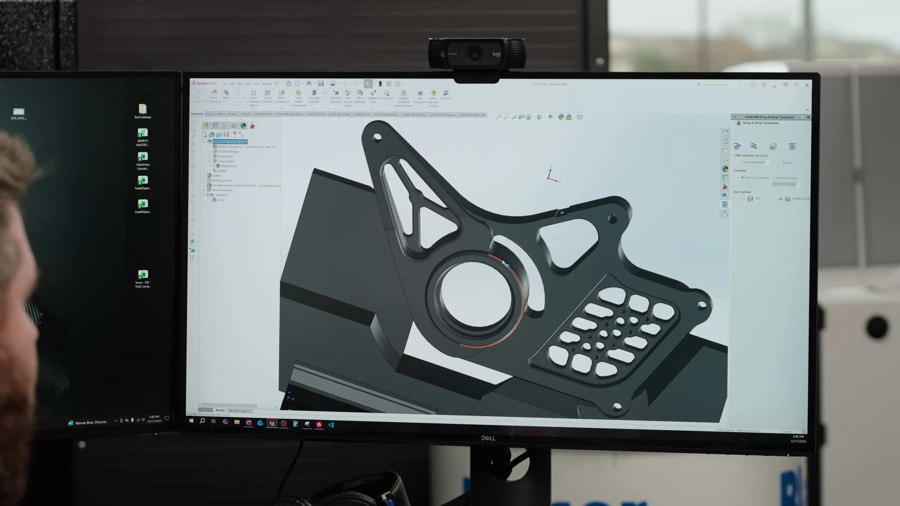
middle_click_drag(520, 285, 475, 244)
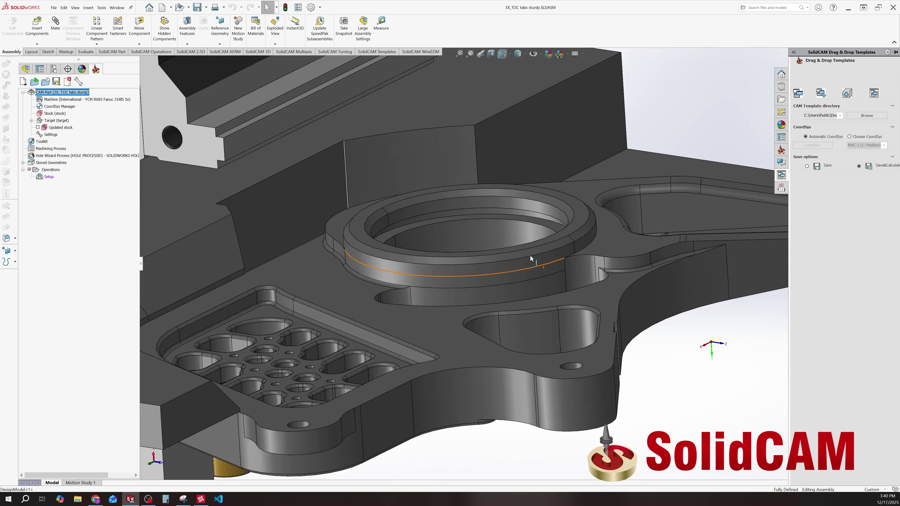
scroll(554, 259, "down", 3)
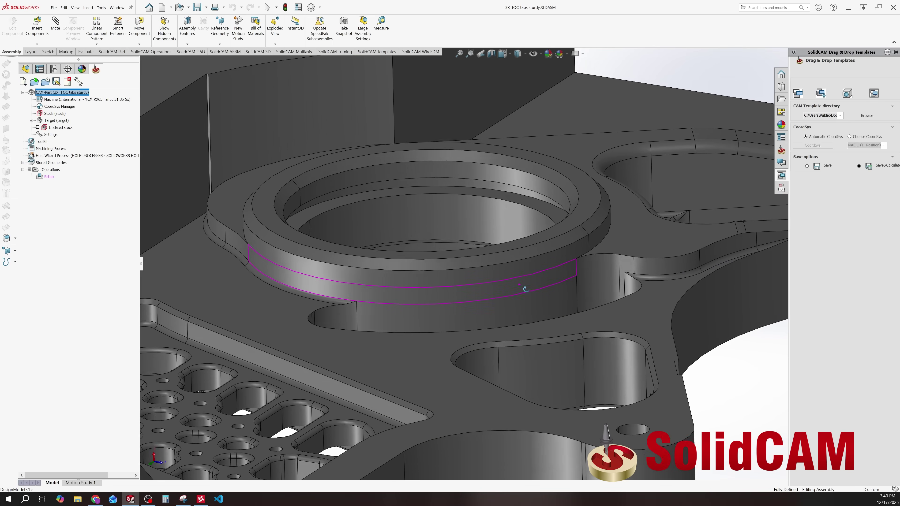
middle_click_drag(551, 280, 577, 263)
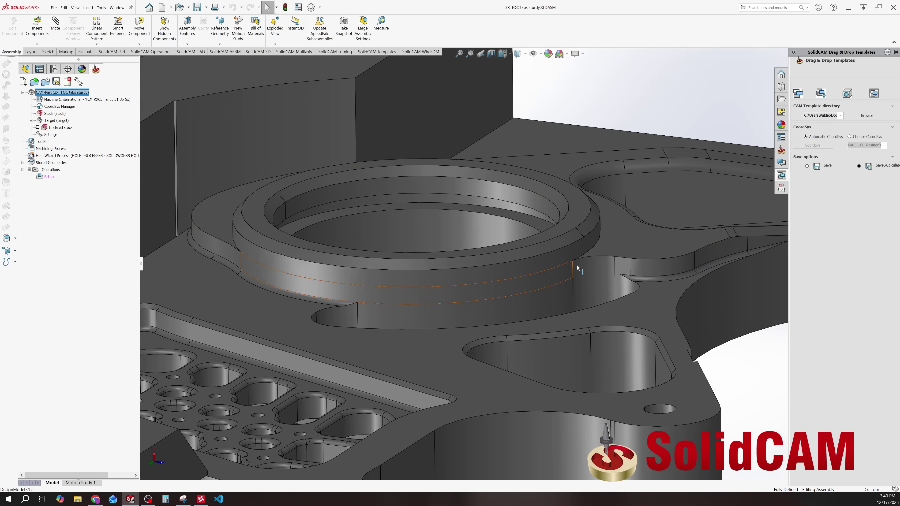
- Select the bracket's large flat face around the bore and examine where the ring wall meets the curved slot
left_click(594, 256)
left_click(316, 313)
scroll(446, 307, "up", 4)
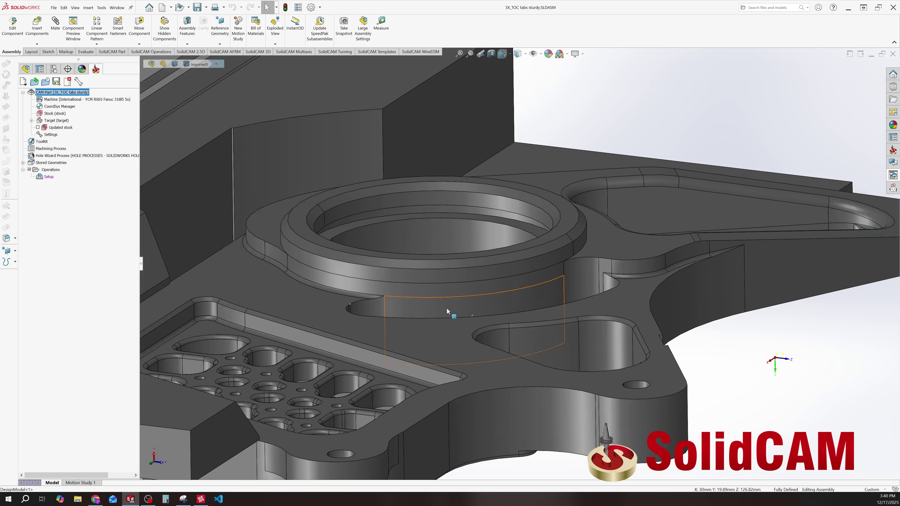
middle_click_drag(346, 291, 369, 271)
scroll(543, 296, "down", 3)
left_click(567, 278)
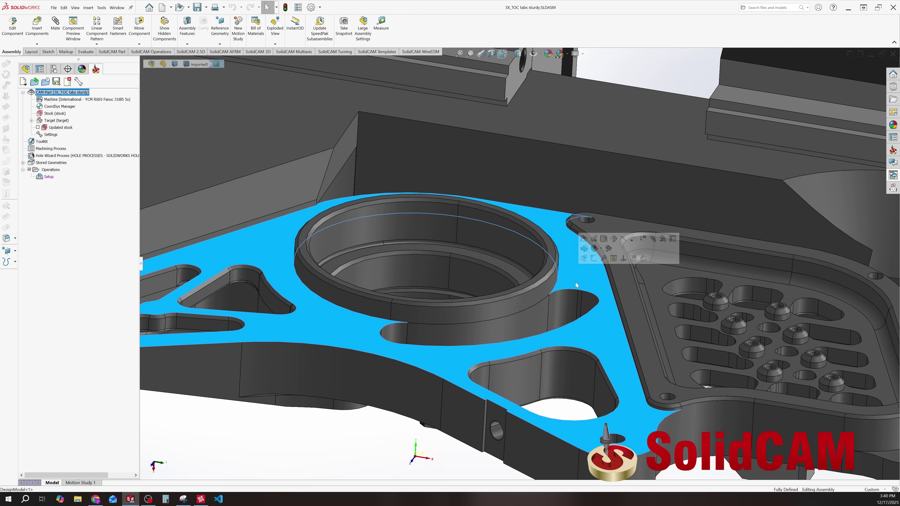
middle_click_drag(573, 351, 557, 317)
scroll(584, 347, "down", 2)
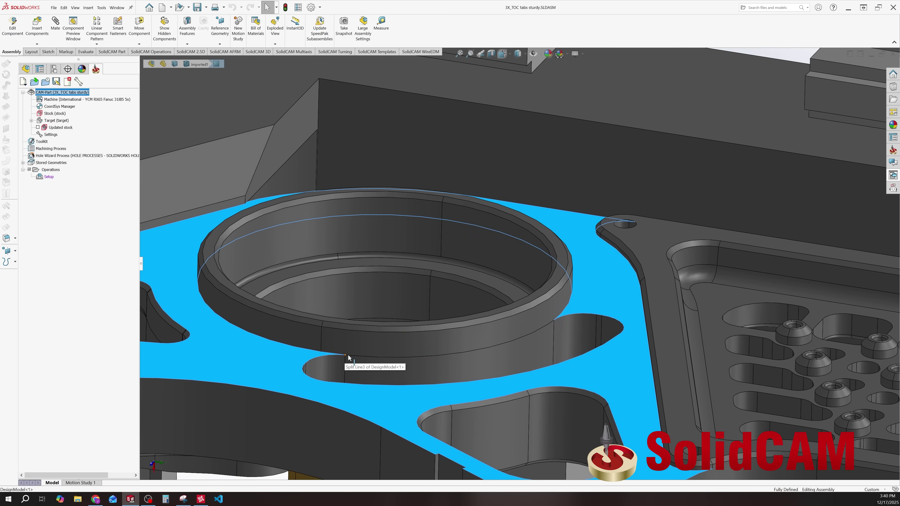
scroll(541, 323, "up", 2)
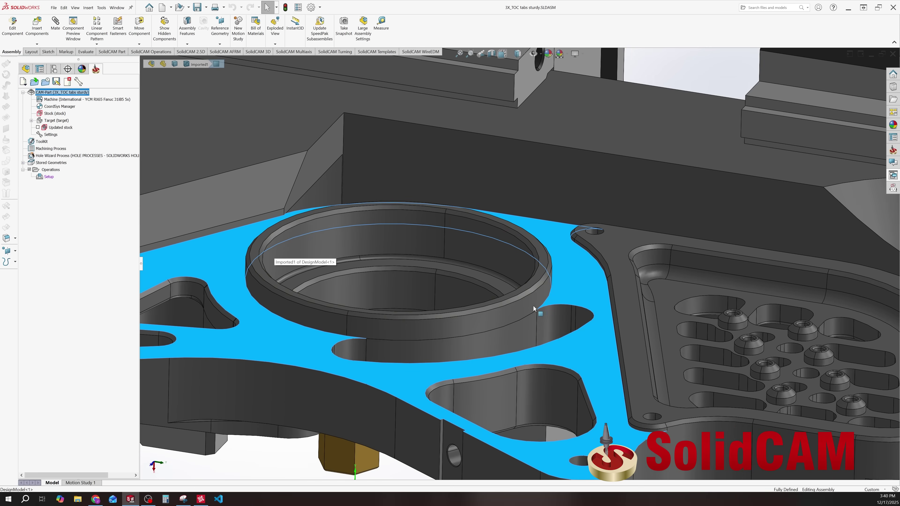
scroll(547, 293, "down", 3)
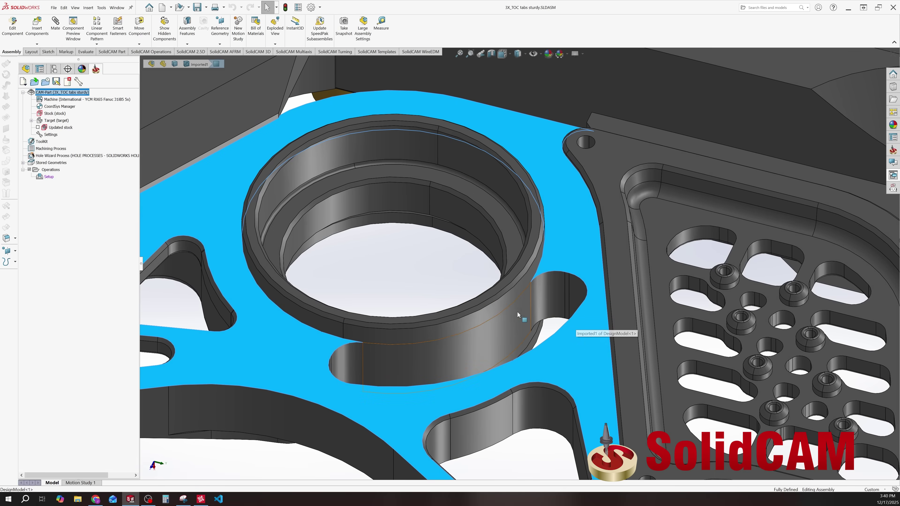
- Select the flat faces on the bracket's other side and inspect the raised face where it meets the ring beside the slot
middle_click_drag(477, 348, 753, 444)
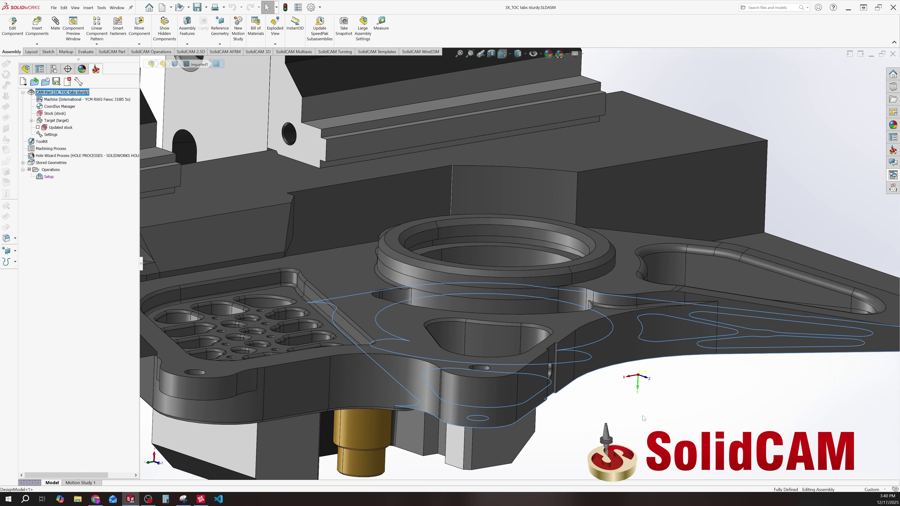
scroll(644, 419, "down", 1)
middle_click_drag(644, 418, 645, 372)
left_click(648, 342)
left_click(626, 384)
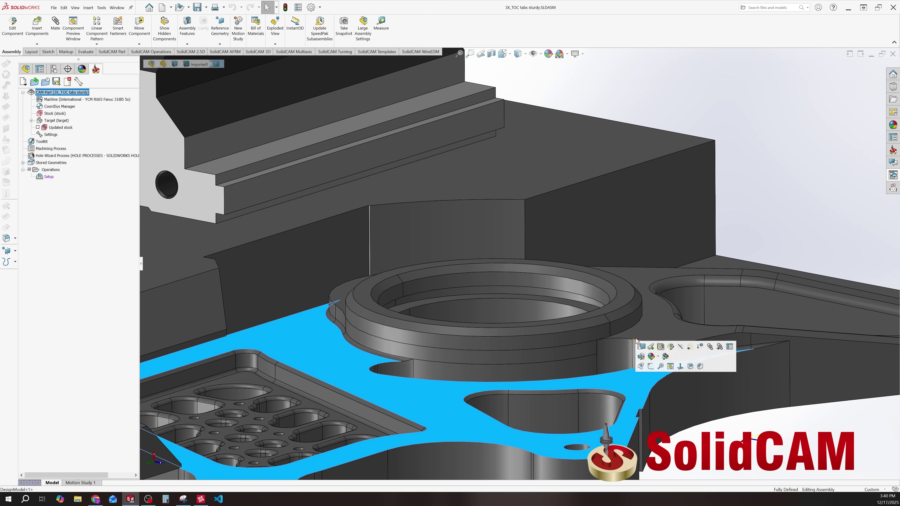
left_click(636, 337)
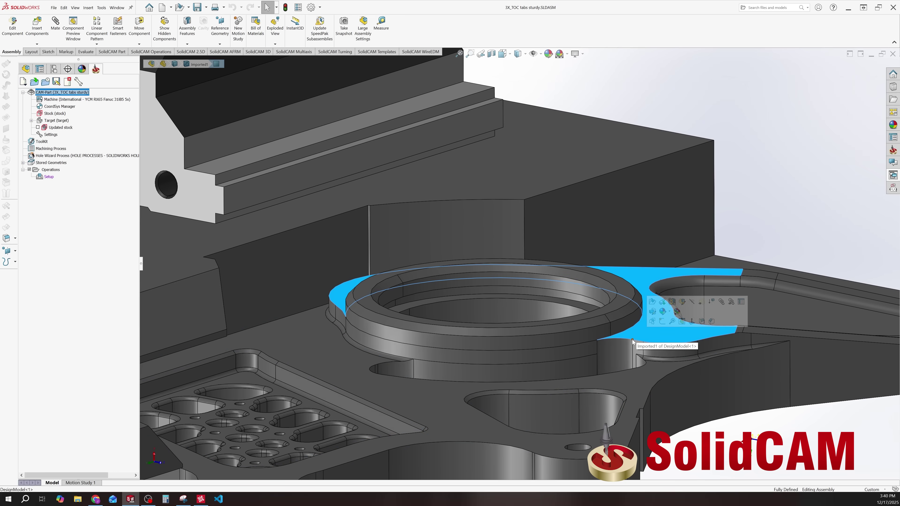
scroll(624, 339, "down", 4)
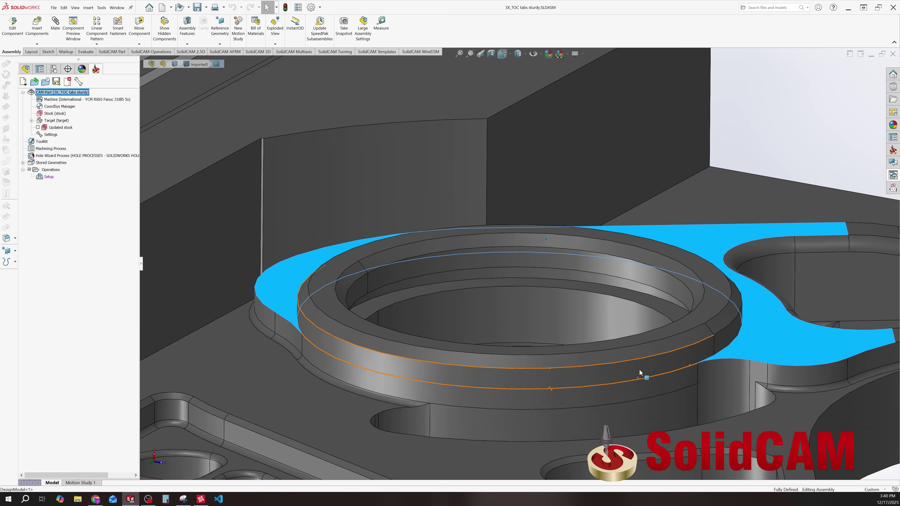
middle_click_drag(640, 369, 701, 353)
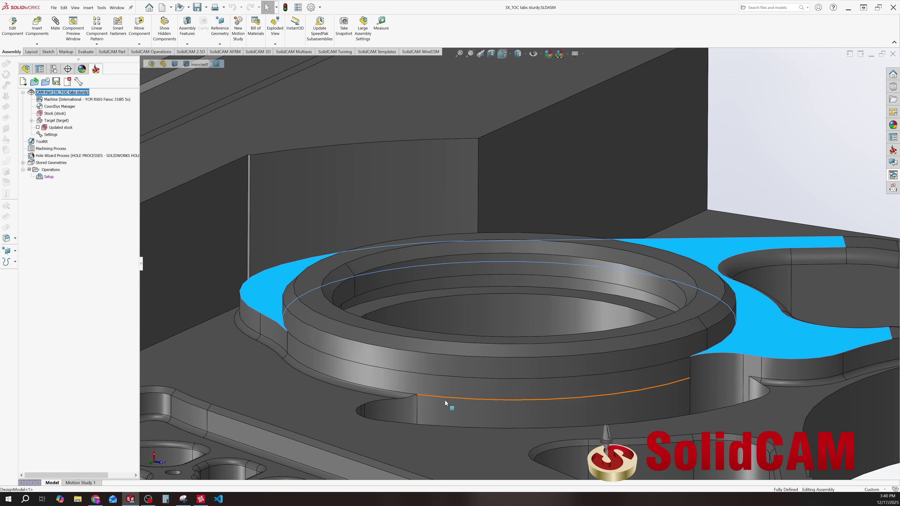
- Select the narrow face at the base of the ring wall and its end at the slot, examine the split, and clear the selection
left_click(350, 407)
left_click(399, 396)
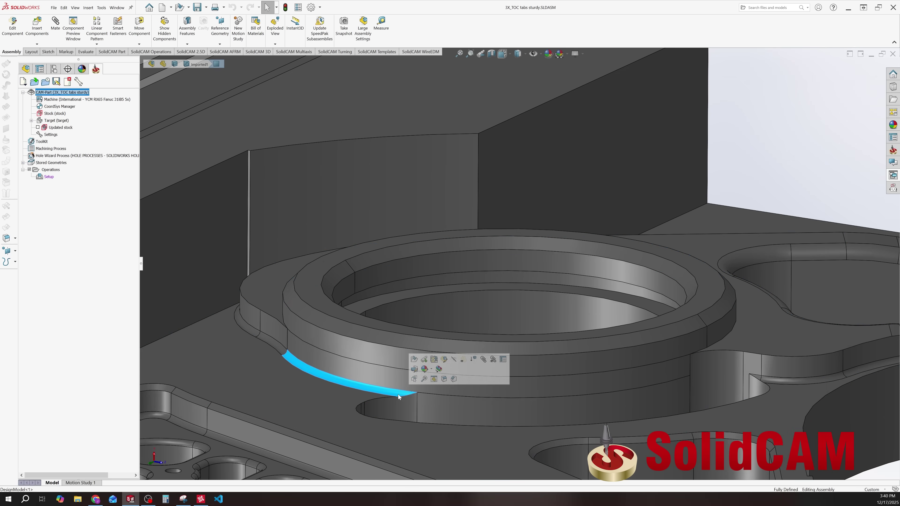
left_click(417, 393)
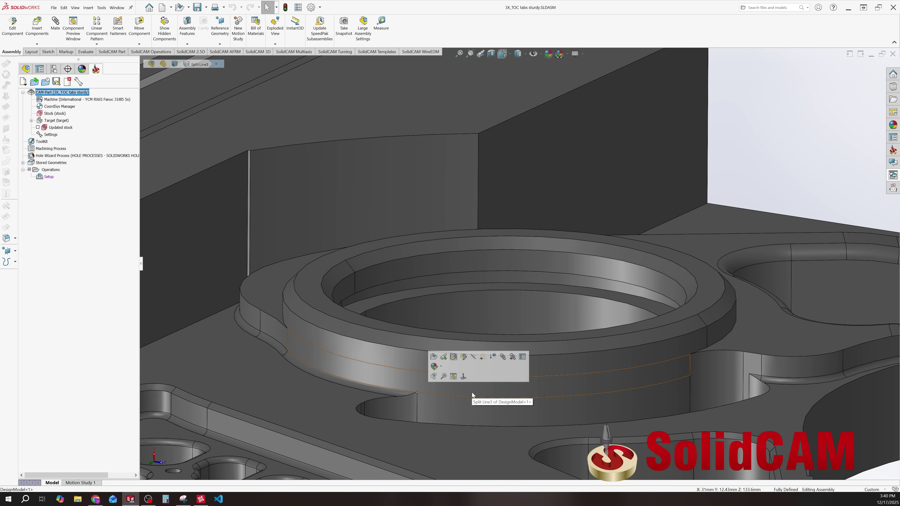
scroll(472, 394, "up", 2)
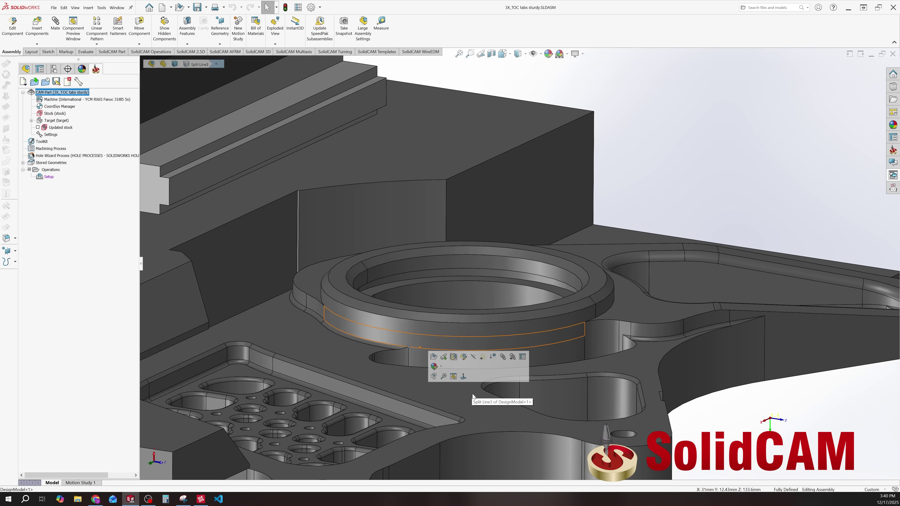
scroll(473, 396, "up", 2)
scroll(472, 396, "up", 1)
middle_click_drag(472, 396, 474, 410)
left_click(674, 369)
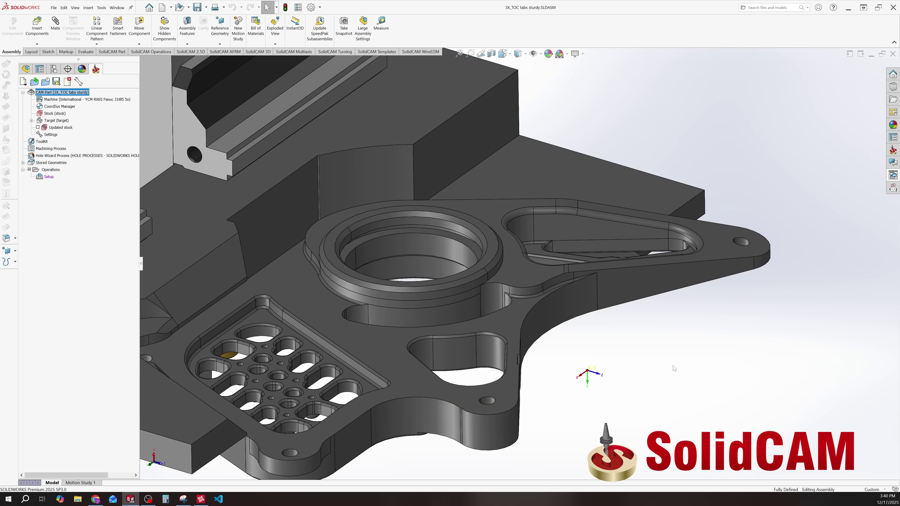
key("Up")
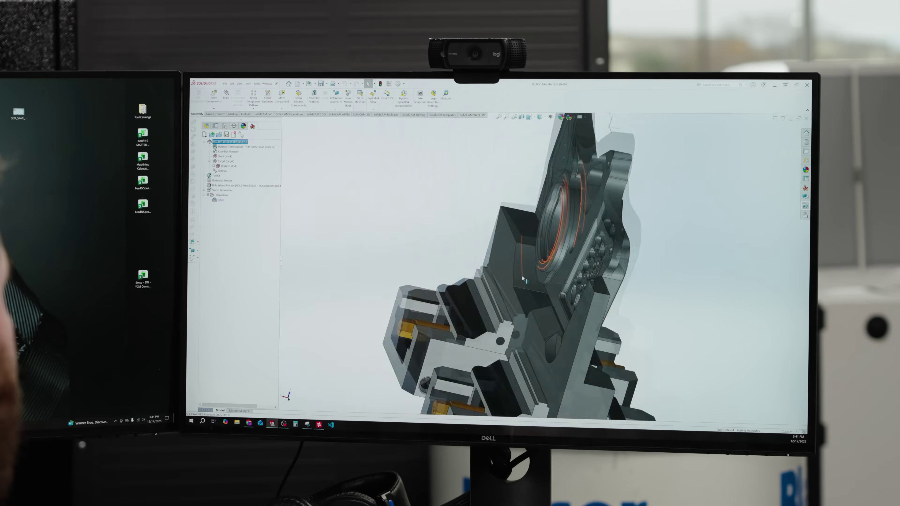
middle_click_drag(522, 279, 427, 271)
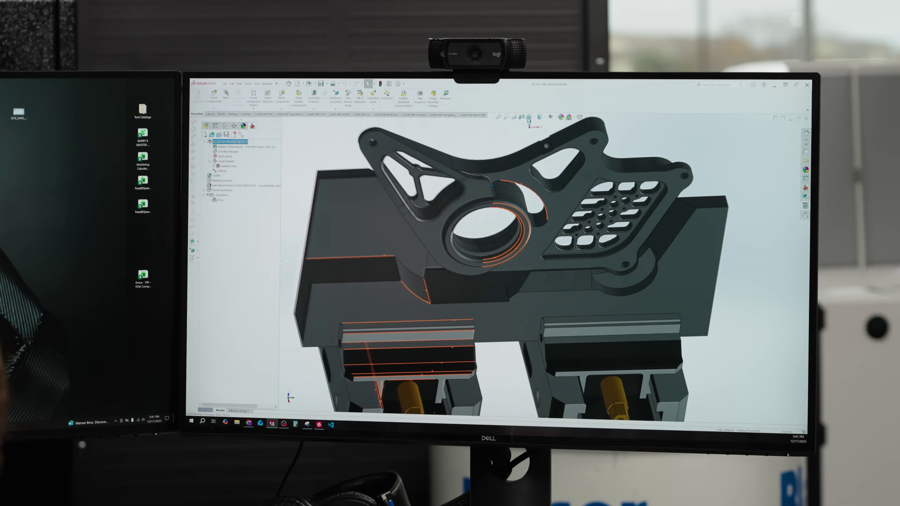
- Check the cutting length of tool 8, the 6 mm bull nose mill, in the toolkit and close the toolkit
double_click(216, 176)
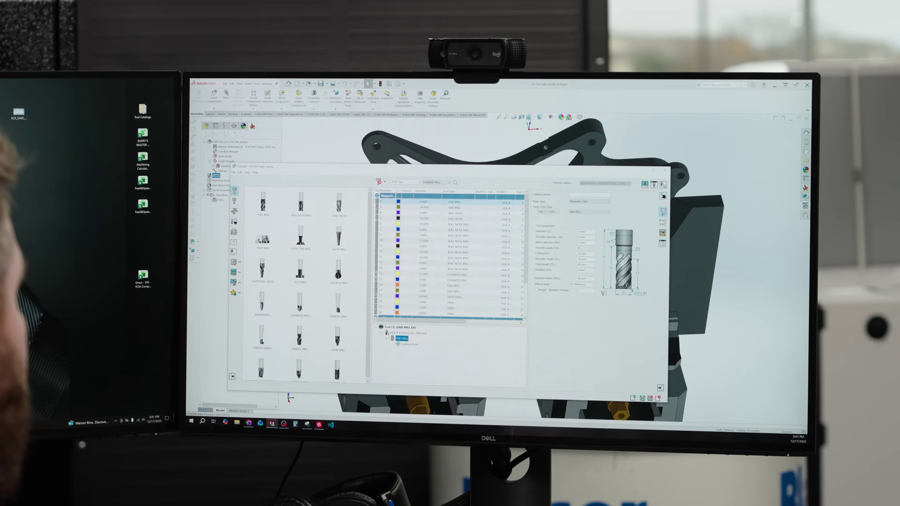
scroll(450, 255, "down", 3)
left_click(422, 294)
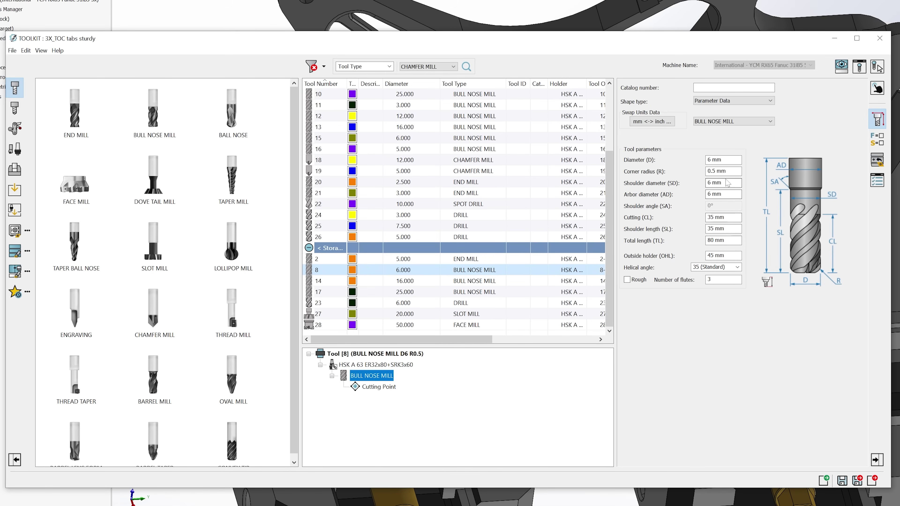
left_click(724, 217)
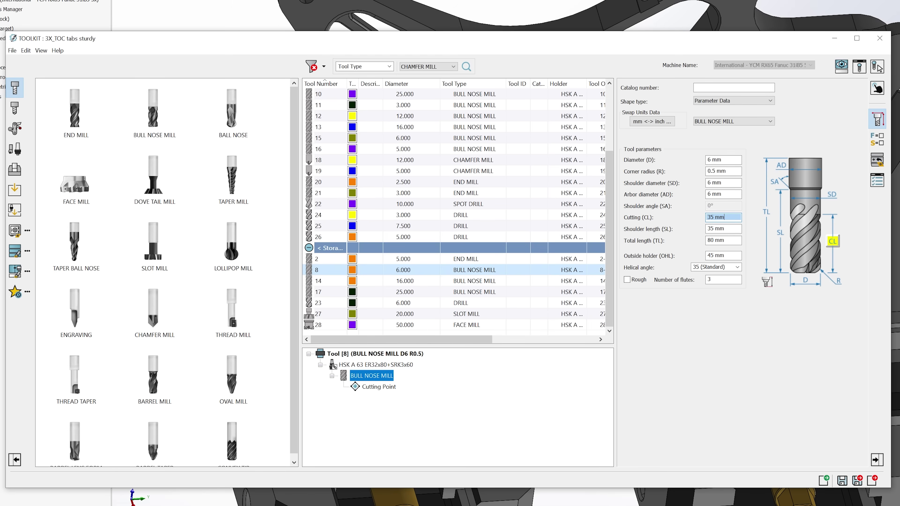
left_click(872, 481)
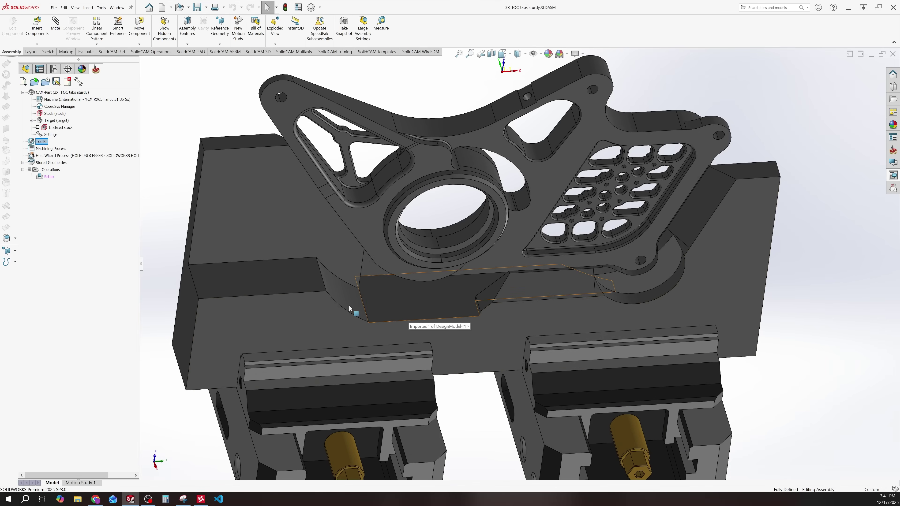
- Look over the bracket and its two vises in the assembly and launch CAM Assist for the part's operations
scroll(338, 300, "up", 5)
middle_click_drag(380, 304, 408, 227)
scroll(459, 103, "down", 2)
scroll(458, 153, "up", 2)
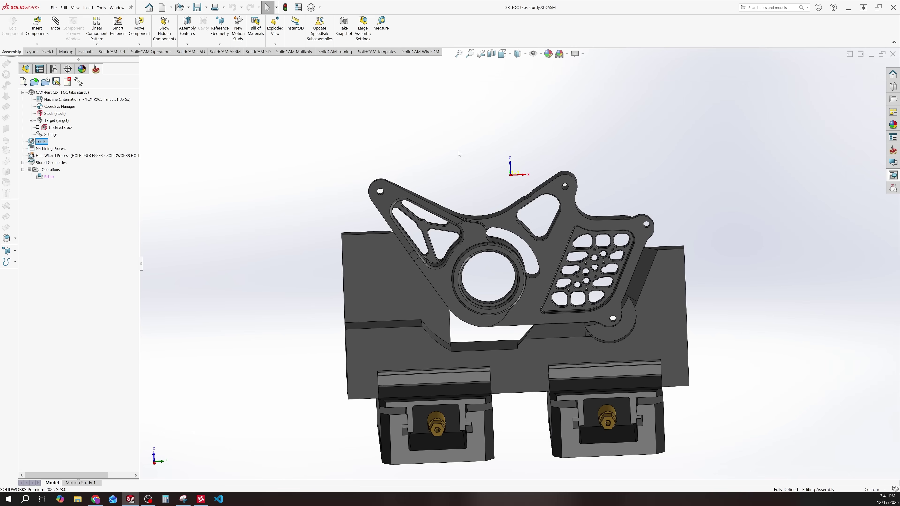
middle_click_drag(511, 268, 302, 251)
right_click(50, 170)
key("Escape")
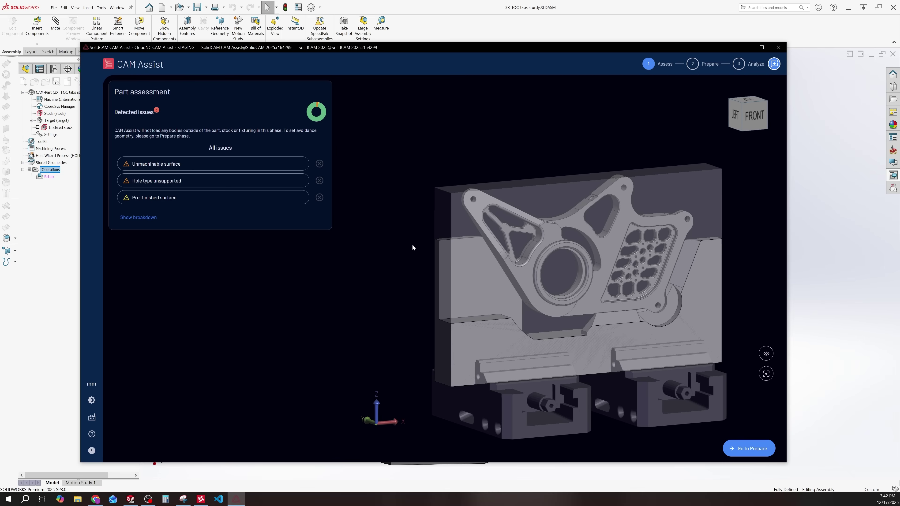
- Hide the stock in the CAM Assist view while leaving the other visibility settings alone
left_click(765, 353)
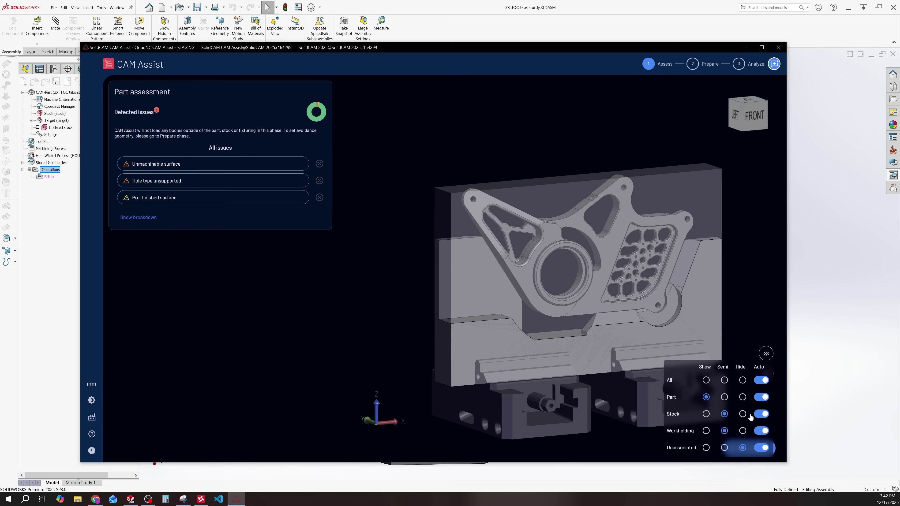
left_click(743, 414)
left_click(541, 160)
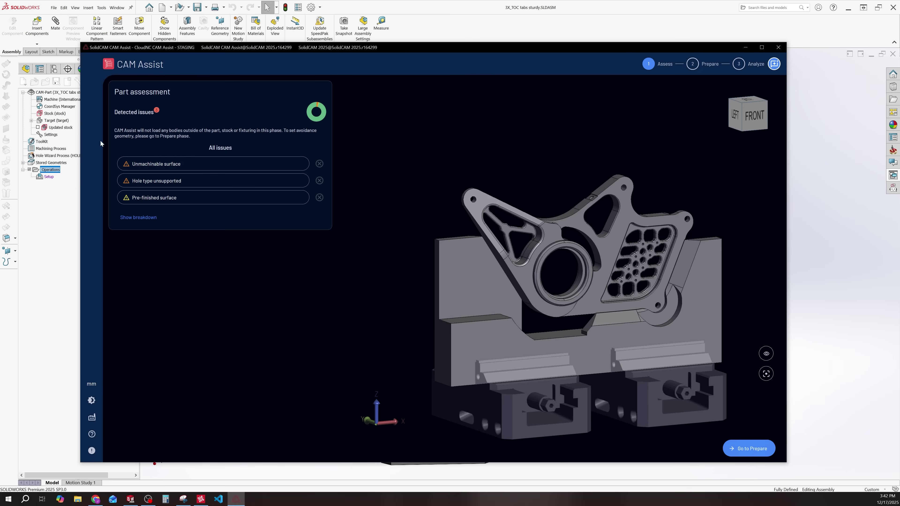
- Review the detected part issues and examine the faces affected by the unmachinable surface issue
mouse_move(154, 178)
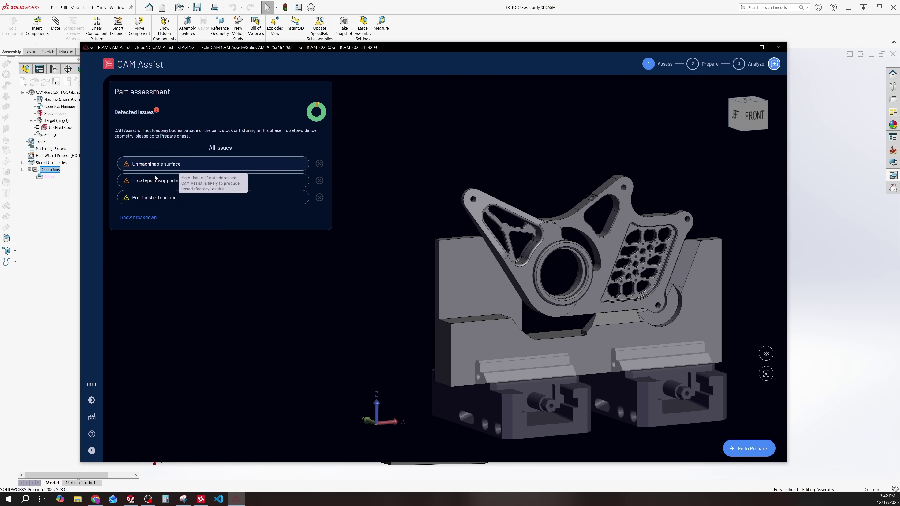
mouse_move(186, 197)
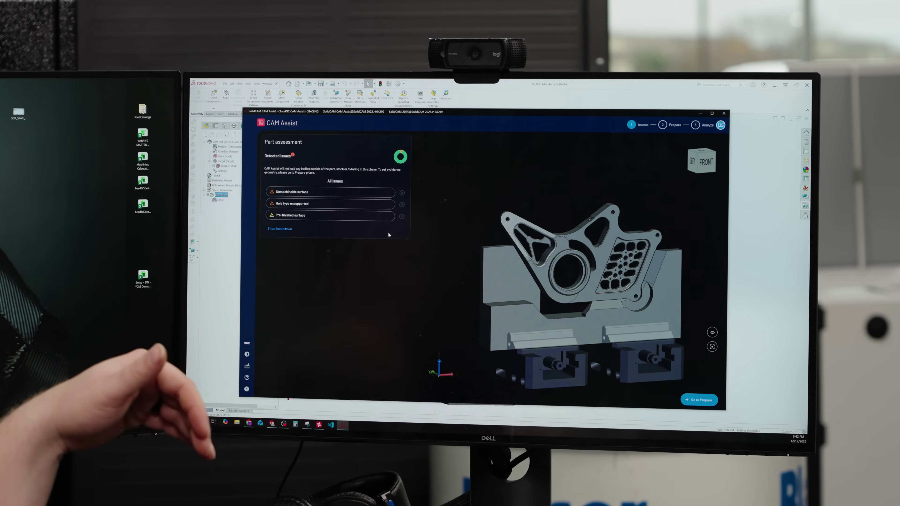
mouse_move(297, 193)
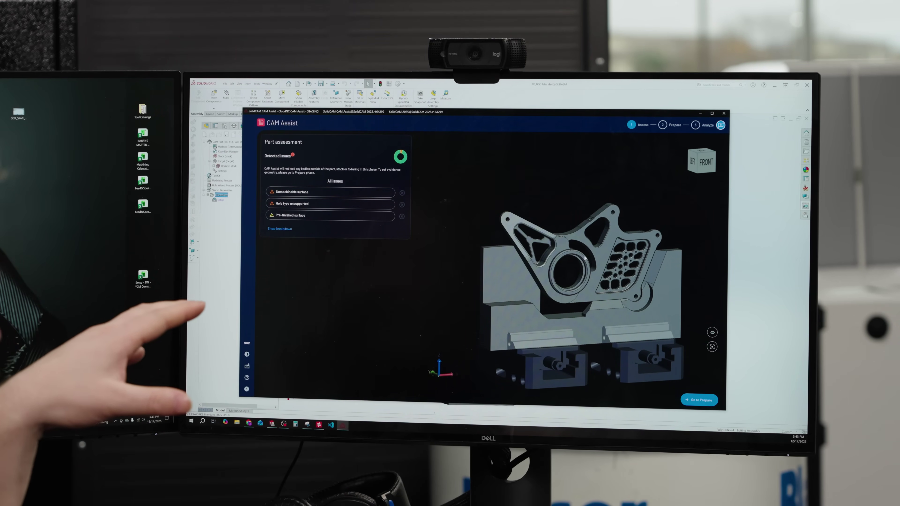
scroll(589, 254, "up", 4)
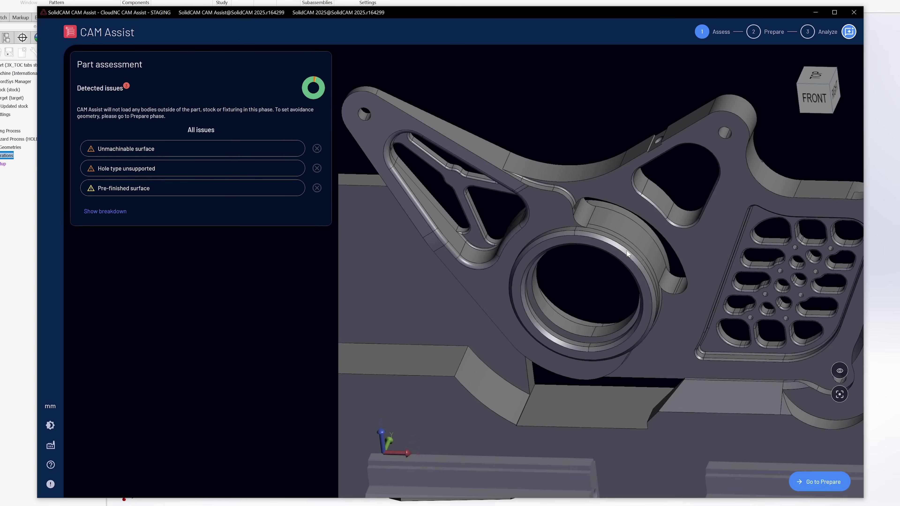
left_click(154, 151)
scroll(530, 301, "down", 5)
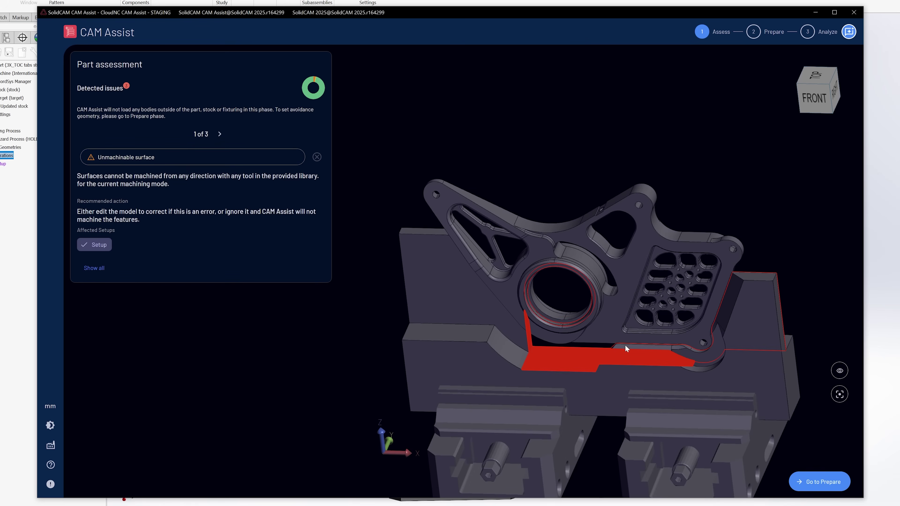
- Continue to the Prepare stage and choose the User defined 3+2 axis mode
left_click(820, 481)
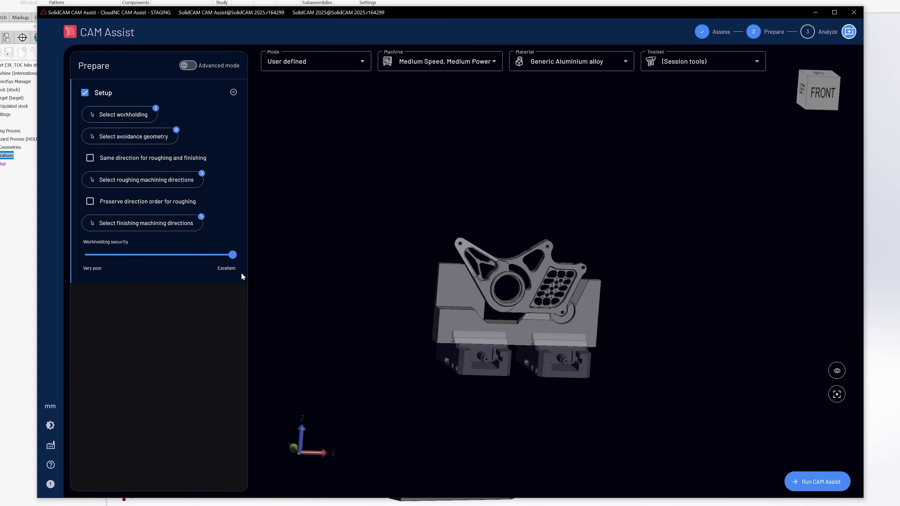
middle_click_drag(341, 277, 374, 269)
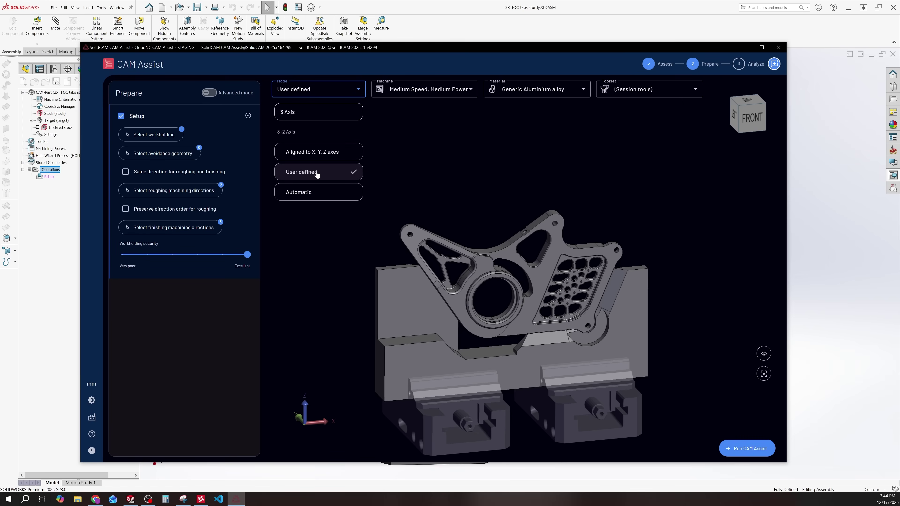
left_click(316, 172)
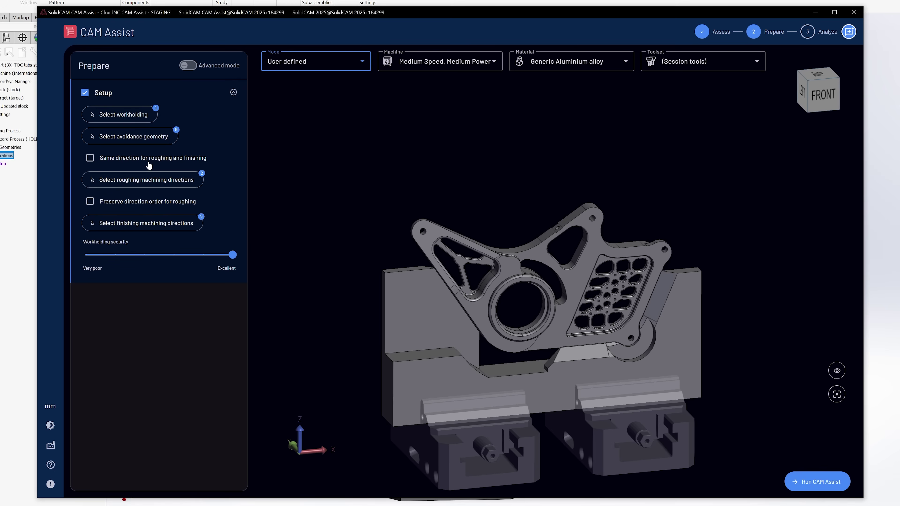
- Try using the same direction for roughing and finishing, check its machining directions, and turn the option off again
left_click(149, 162)
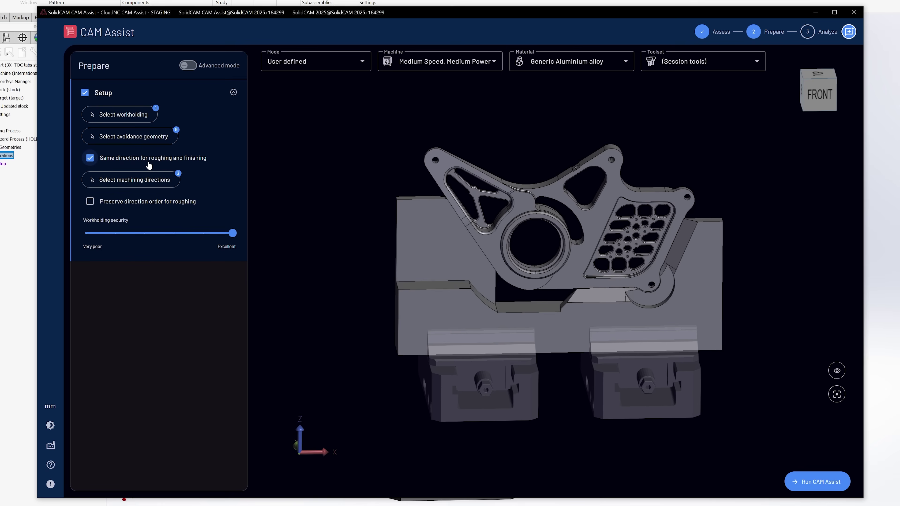
left_click(142, 180)
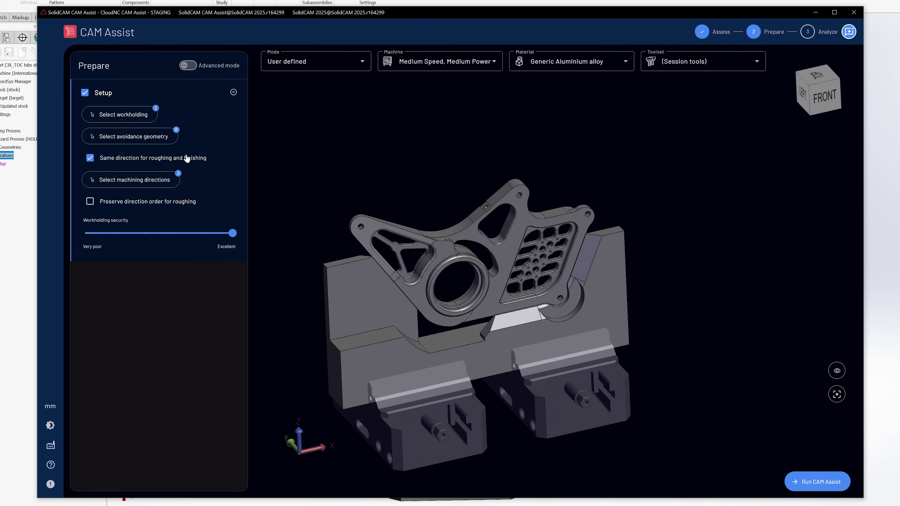
left_click(169, 162)
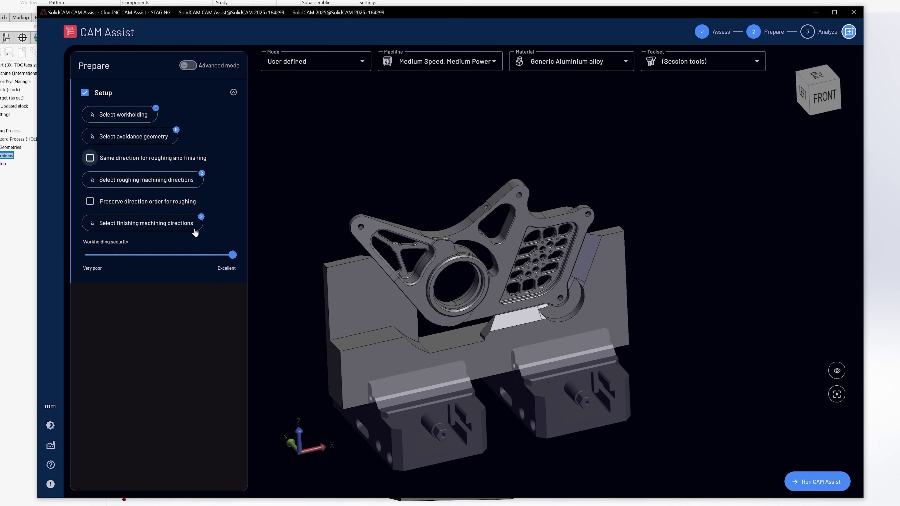
- Add finishing machining directions normal to the flat edge face beside the small cross hole and the flat edge of the triangular-pocket arm
left_click(139, 223)
scroll(473, 214, "up", 3)
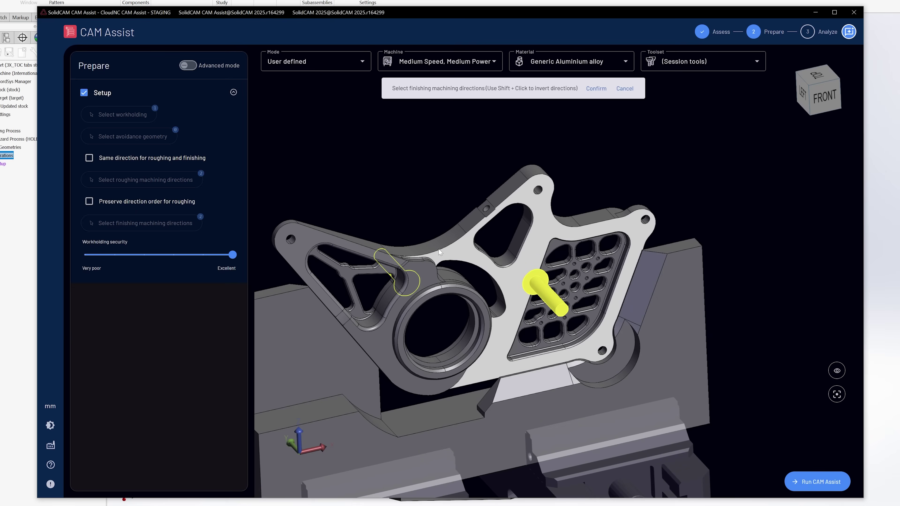
middle_click_drag(438, 249, 467, 248)
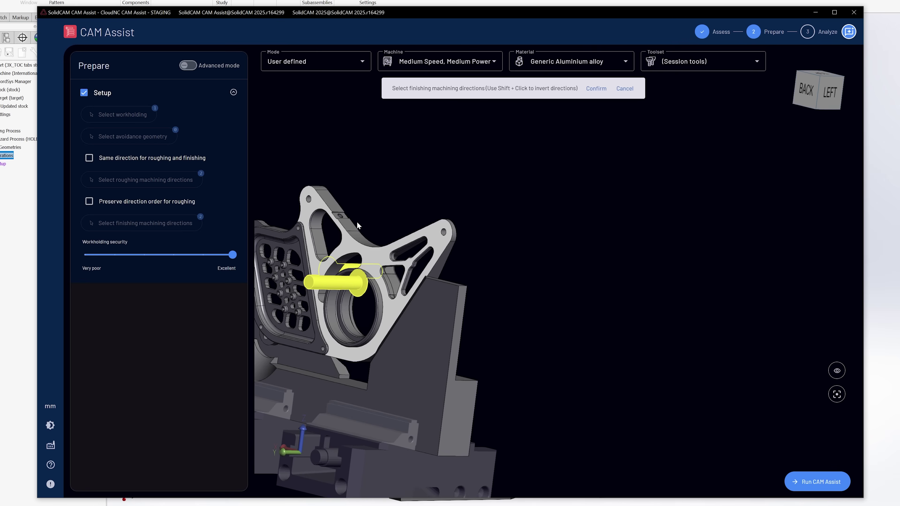
middle_click_drag(357, 226, 354, 221)
scroll(354, 218, "up", 5)
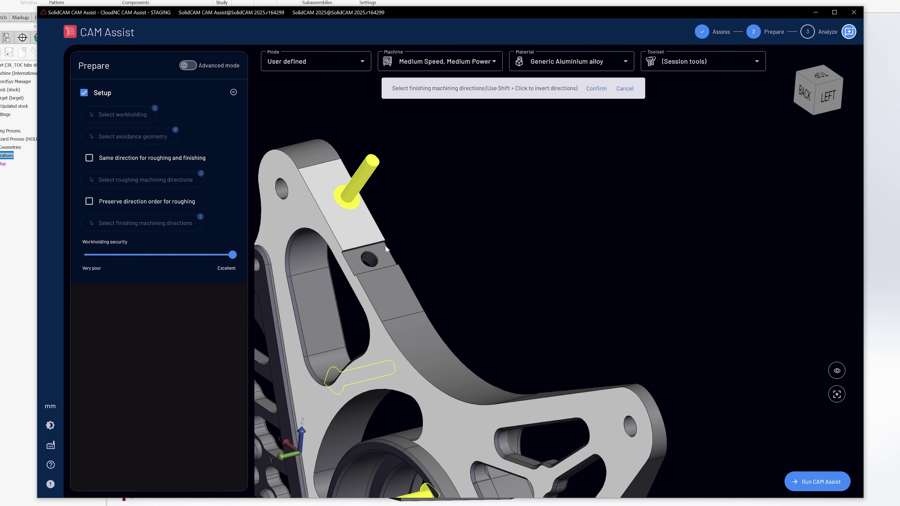
scroll(507, 266, "down", 2)
middle_click_drag(506, 266, 519, 312)
left_click(516, 337)
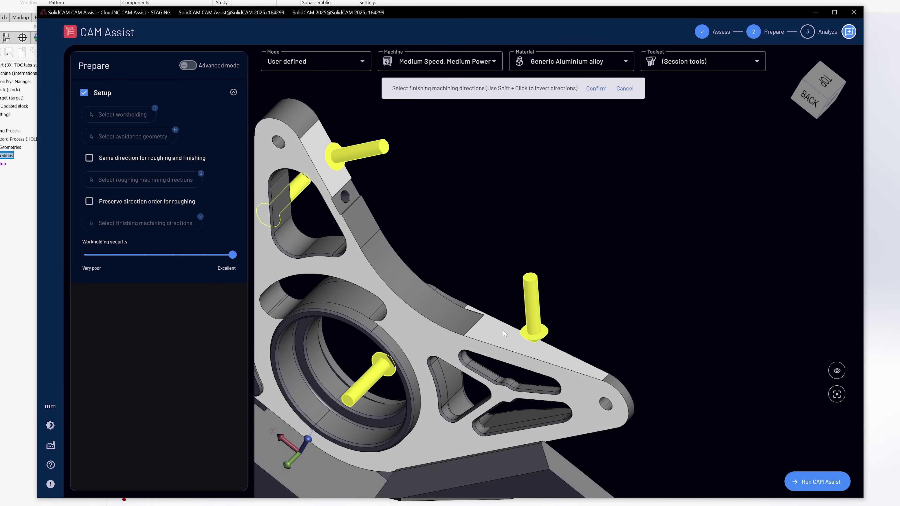
- Check the finishing direction arrows around the bracket's arms, confirm the finishing directions, and run CAM Assist
scroll(443, 304, "down", 3)
middle_click_drag(442, 303, 376, 207)
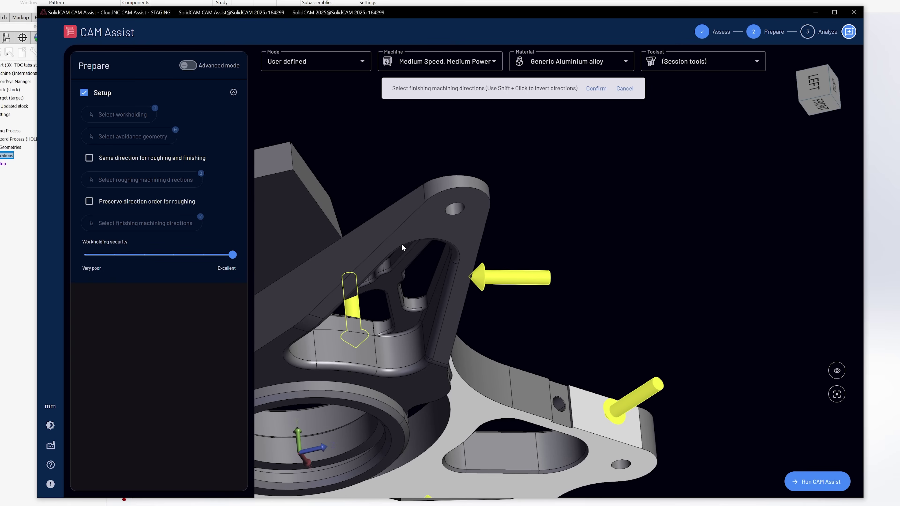
middle_click_drag(414, 259, 320, 184)
scroll(450, 225, "down", 3)
scroll(334, 175, "up", 3)
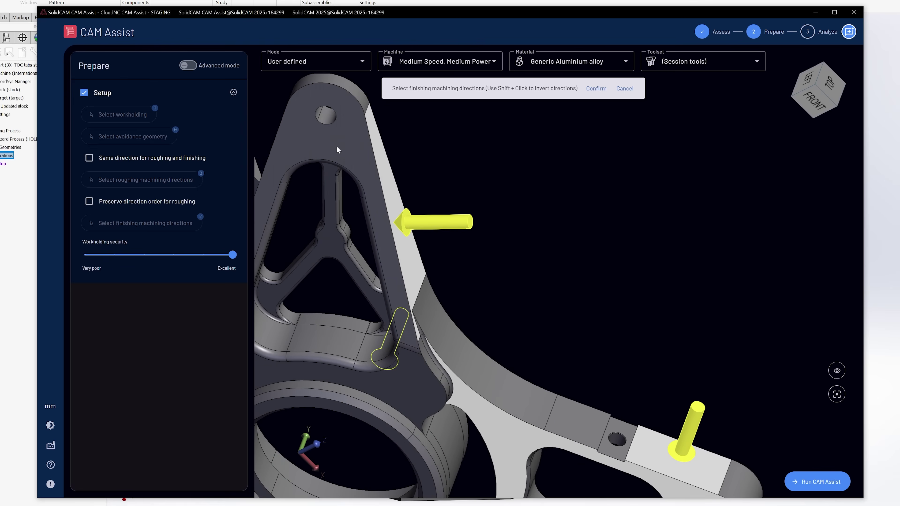
left_click(337, 147)
scroll(453, 235, "down", 5)
middle_click_drag(408, 302, 443, 213)
left_click(592, 90)
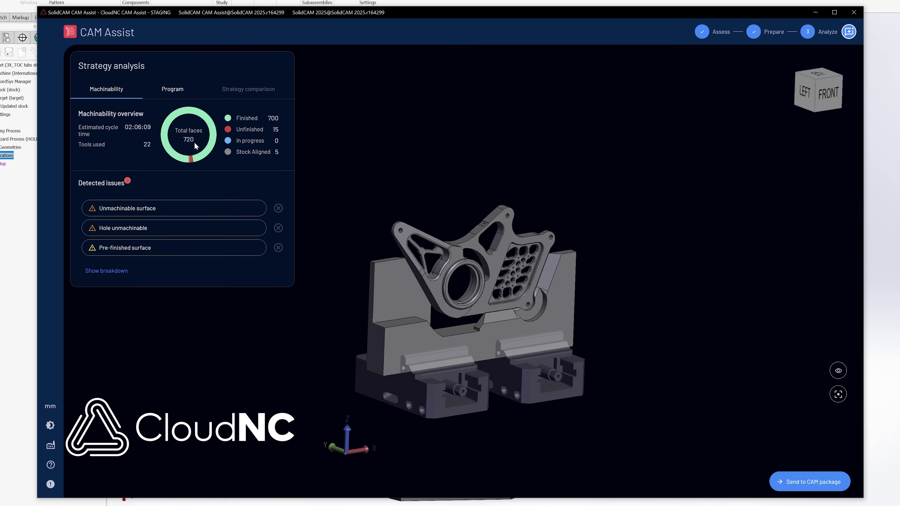
- Review the machinability overview and its detected issues while examining the bracket's bore, ring and lower faces
scroll(475, 265, "up", 6)
middle_click_drag(475, 265, 450, 249)
scroll(456, 240, "down", 5)
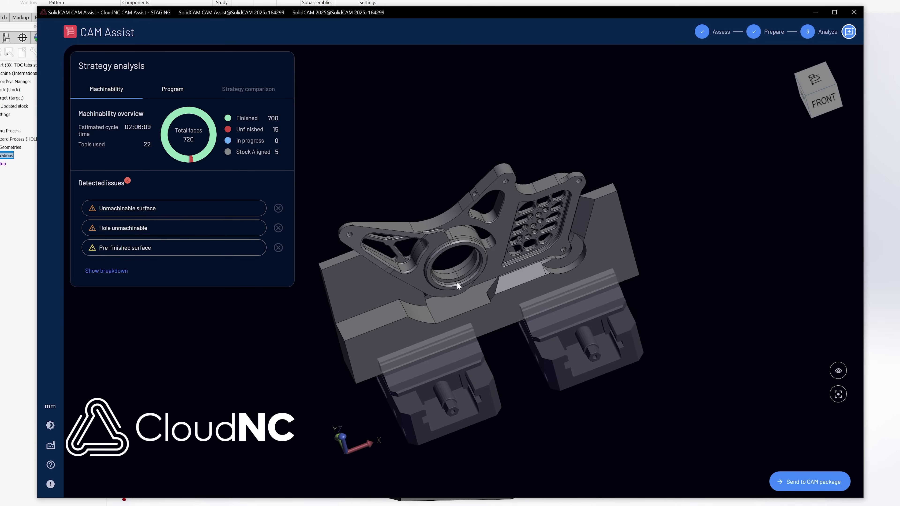
middle_click_drag(458, 282, 447, 253)
scroll(447, 253, "down", 1)
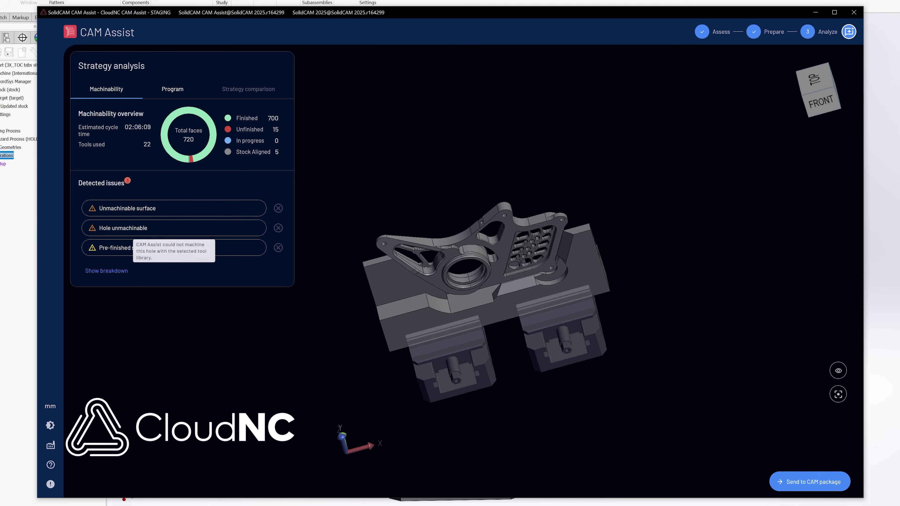
scroll(493, 268, "up", 3)
scroll(493, 268, "up", 2)
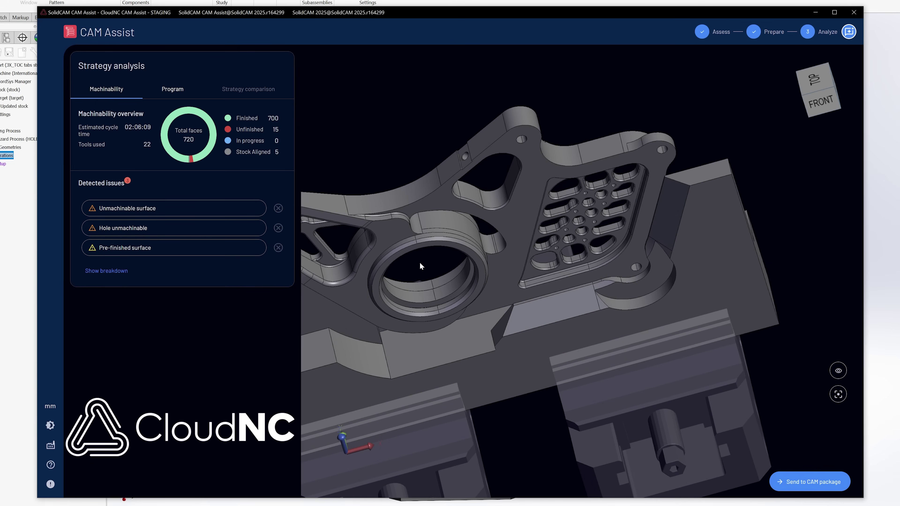
middle_click_drag(420, 262, 449, 271)
scroll(445, 266, "down", 5)
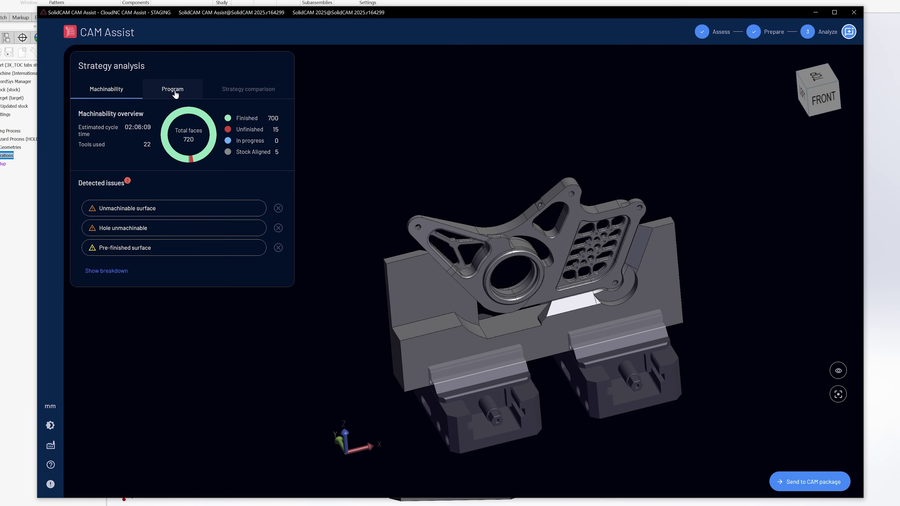
- Show the generated program and inspect the first roughing operation with the ø25 mm end mill and the last with the ø3 mm end mill
left_click(174, 93)
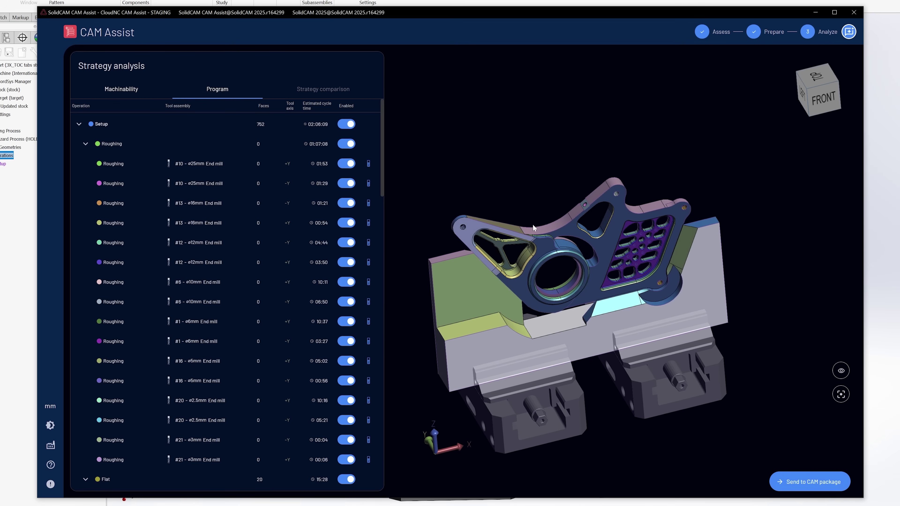
left_click_drag(559, 259, 573, 256)
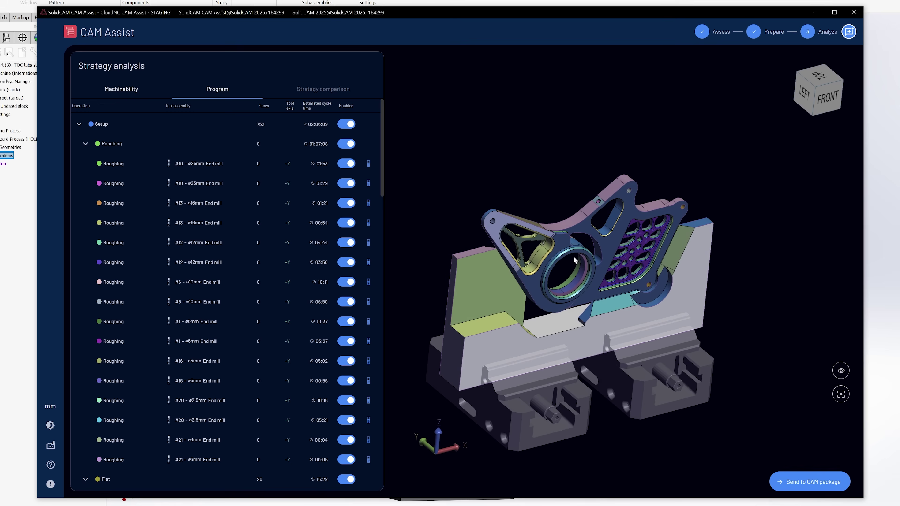
left_click(146, 165)
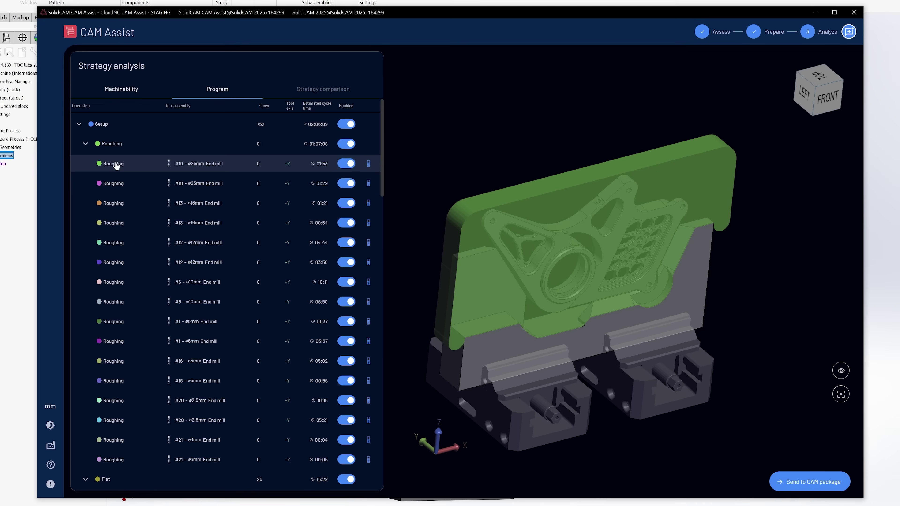
scroll(131, 264, "down", 3)
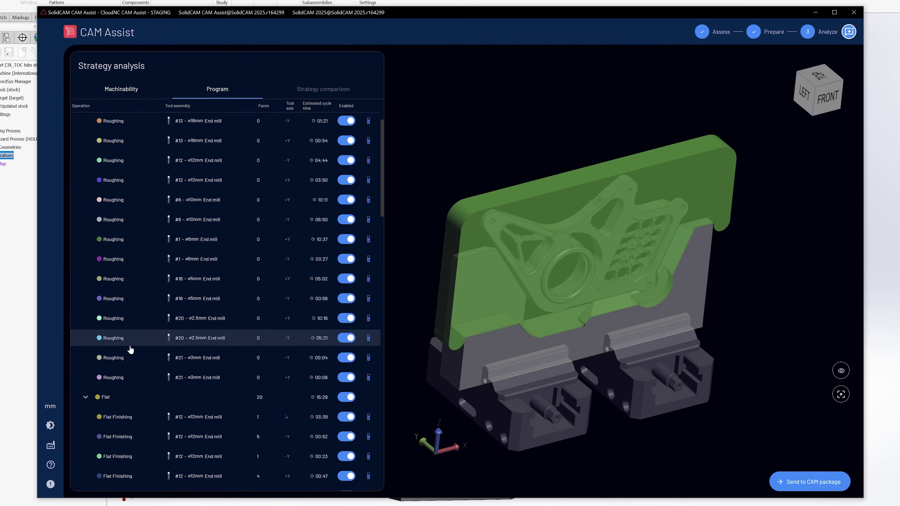
left_click(125, 378)
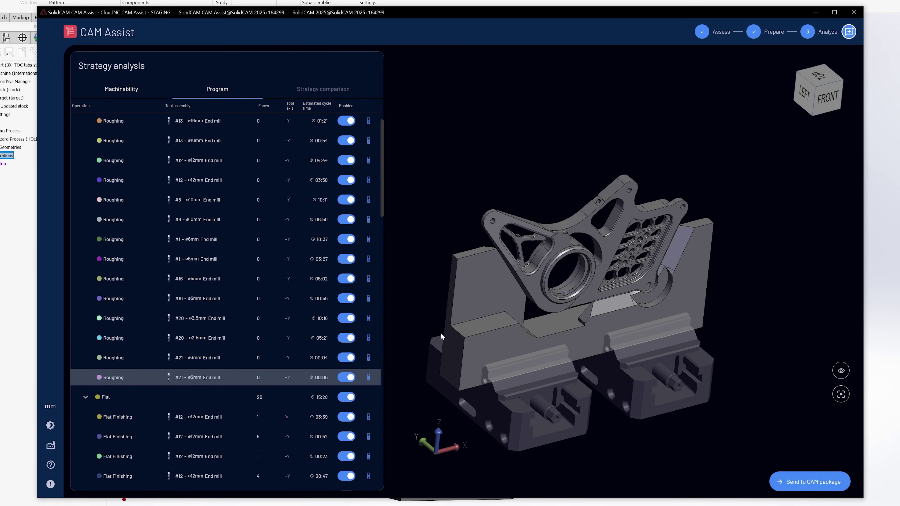
- Examine the regions cut by the last ø3 mm end mill roughing operation inside the bracket's ring bore
scroll(503, 273, "down", 3)
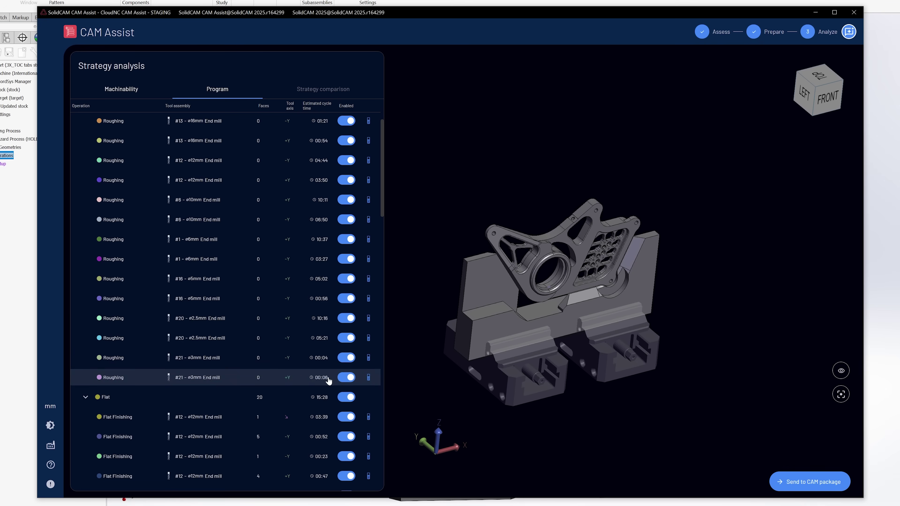
left_click_drag(464, 282, 726, 315)
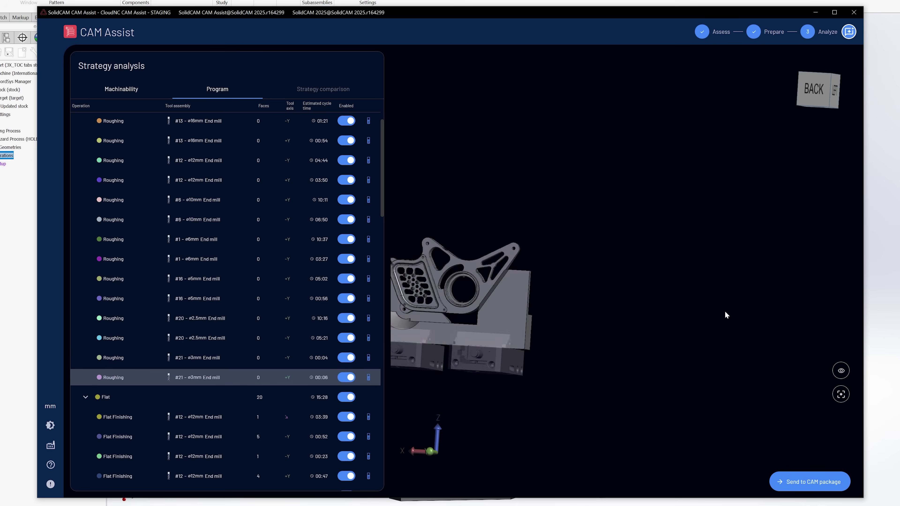
scroll(635, 301, "up", 5)
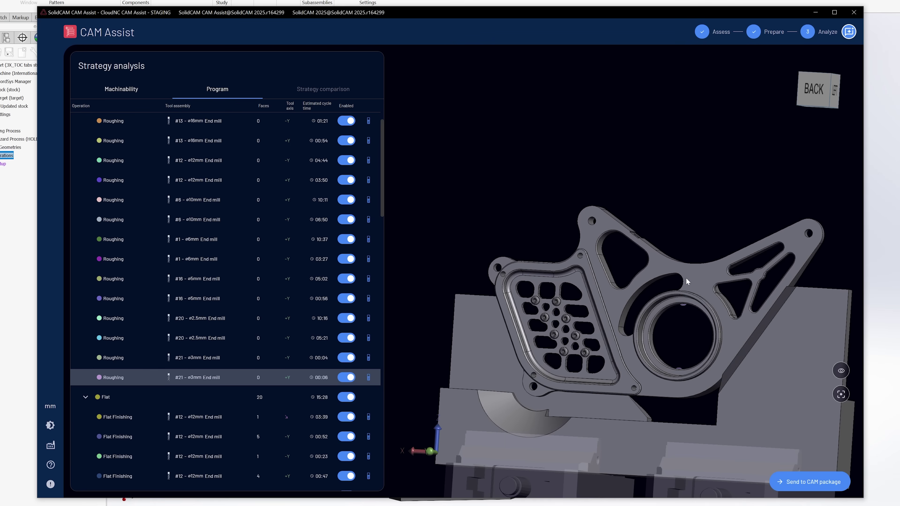
left_click_drag(686, 278, 561, 282)
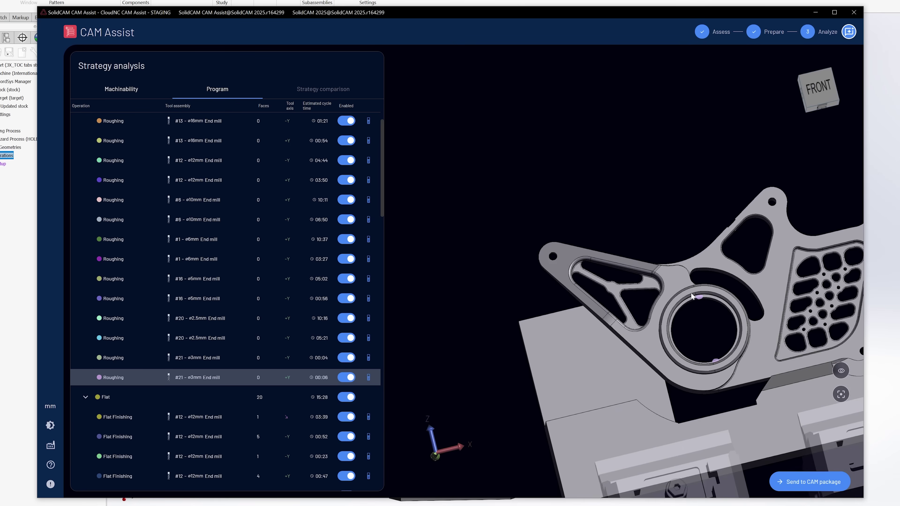
scroll(695, 297, "up", 8)
left_click_drag(670, 303, 677, 271)
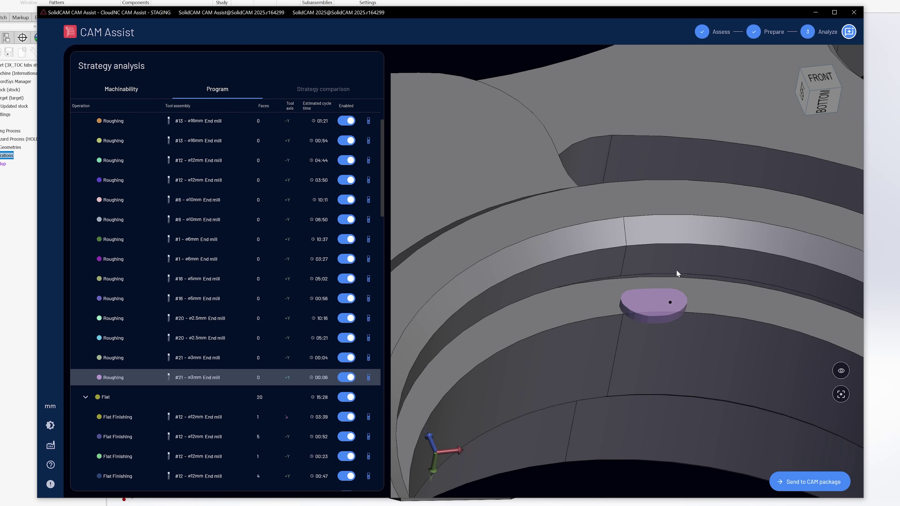
scroll(653, 287, "down", 4)
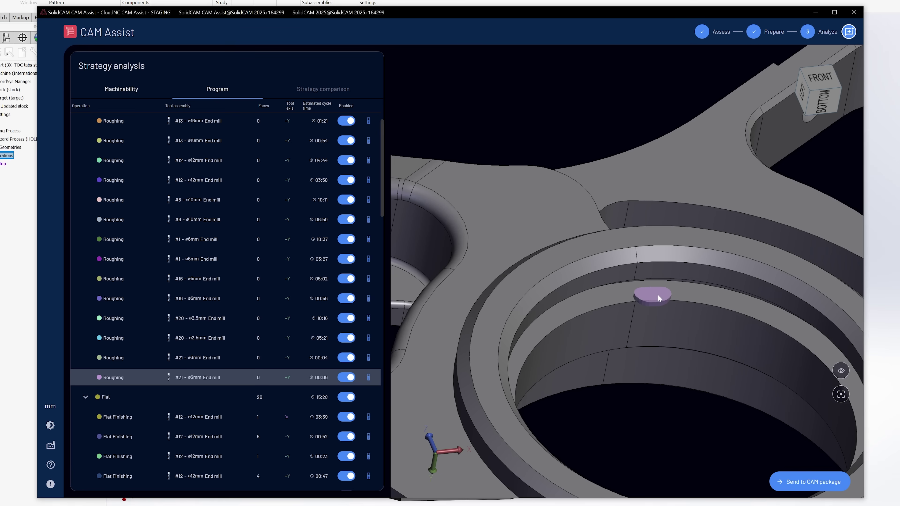
scroll(655, 295, "down", 5)
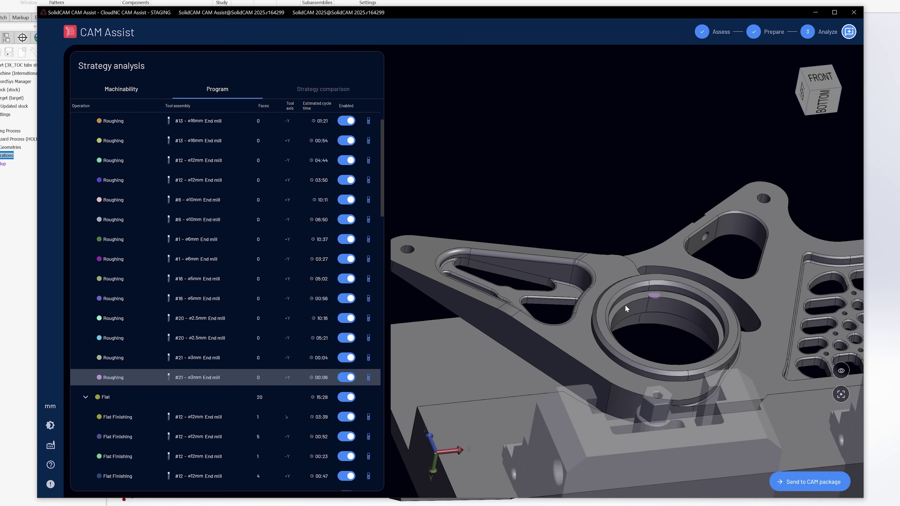
left_click_drag(625, 304, 643, 346)
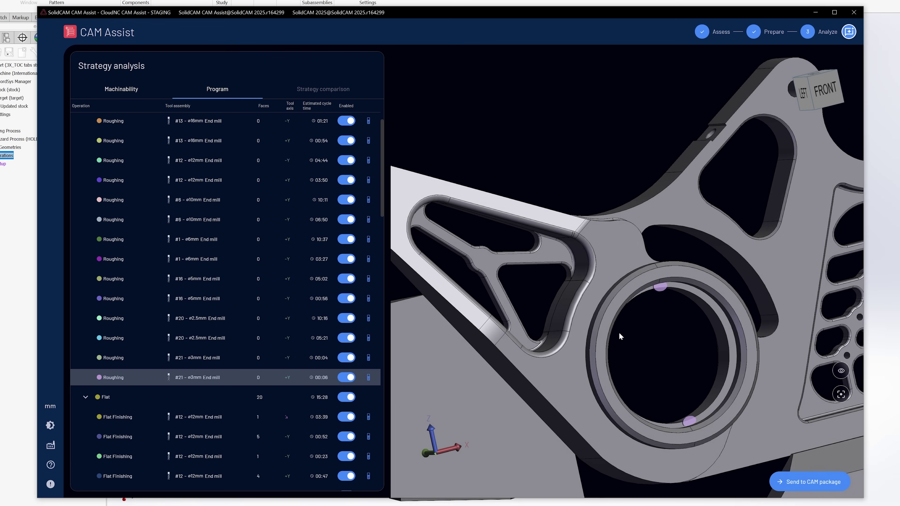
- Exclude the +Y ø3 mm end mill roughing operation from the final CAM package export
scroll(619, 333, "down", 5)
scroll(658, 314, "up", 2)
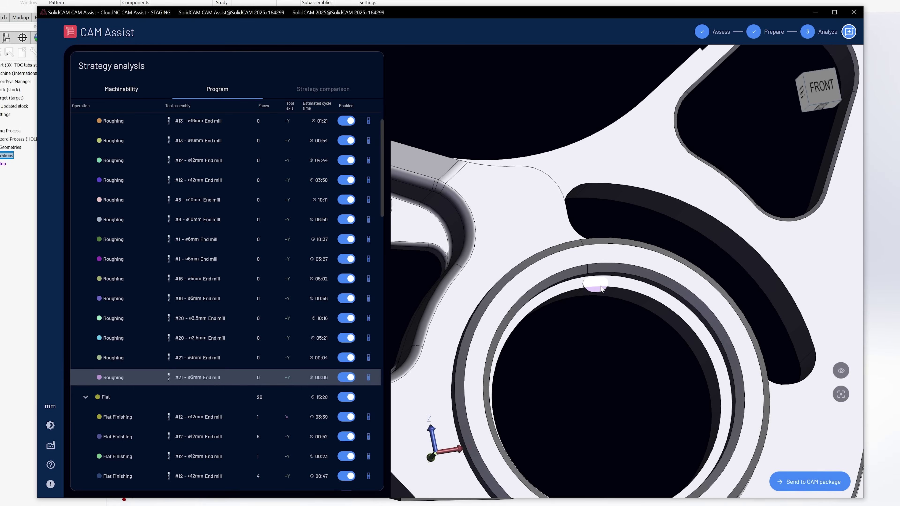
scroll(601, 295, "up", 2)
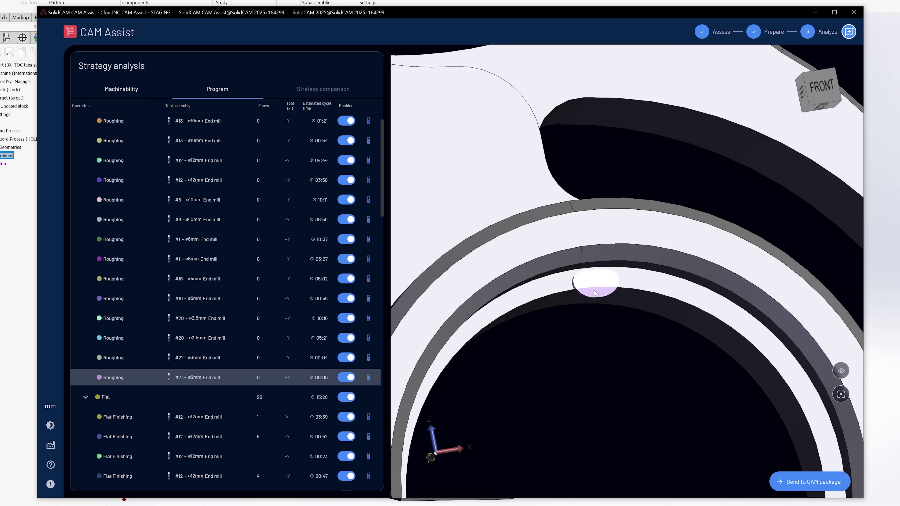
left_click(349, 378)
scroll(539, 342, "down", 3)
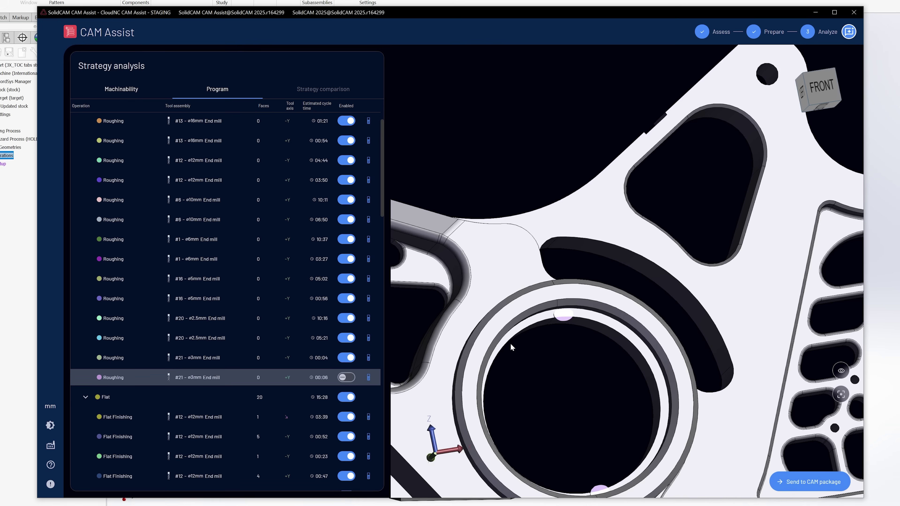
- Inspect the -Y ø3 mm end mill roughing operation around the bracket and exclude it from the export
left_click(248, 358)
scroll(564, 248, "down", 6)
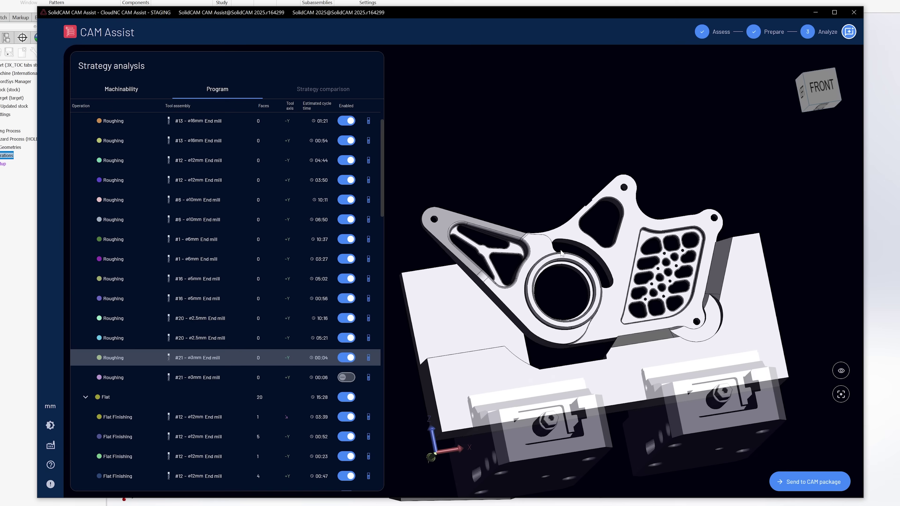
middle_click_drag(564, 247, 579, 287)
scroll(599, 229, "up", 4)
left_click_drag(560, 301, 457, 324)
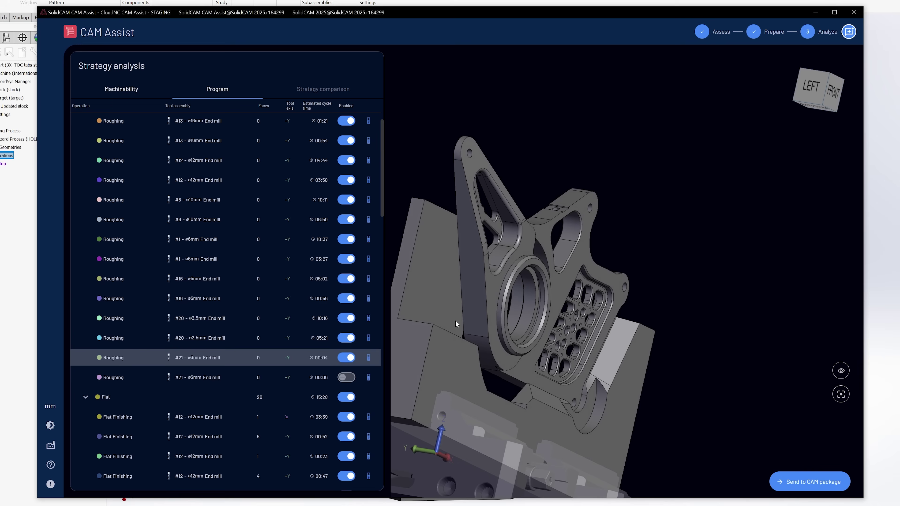
left_click(346, 358)
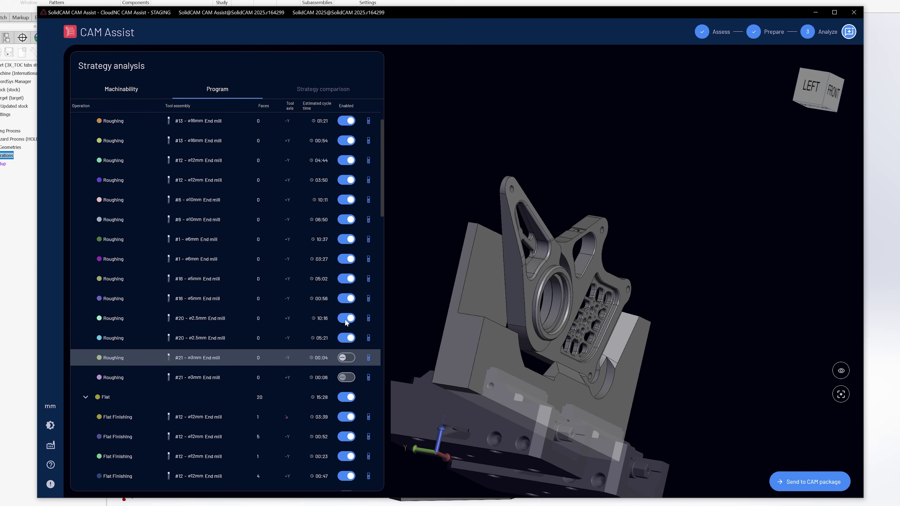
- Check the -Y ø2.5 mm end mill roughing regions at the grid pocket and bracket edges, and exclude that operation
left_click(126, 344)
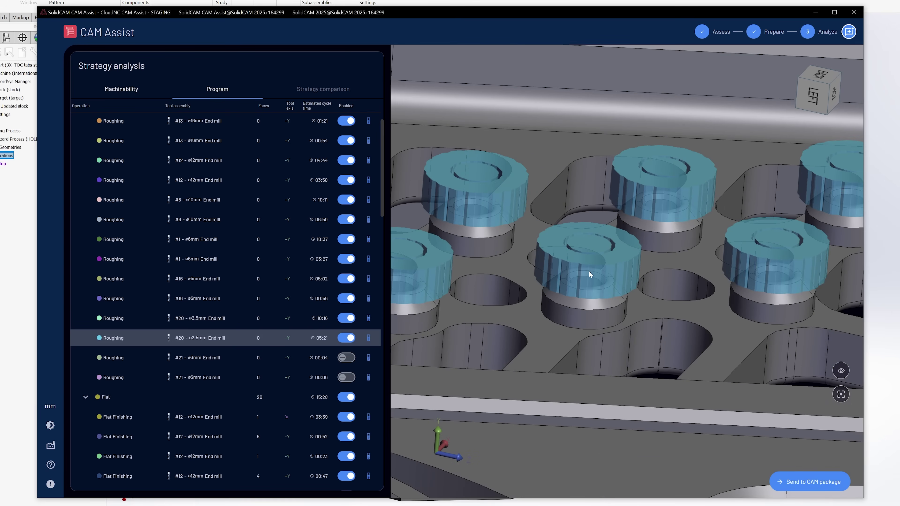
scroll(592, 276, "up", 3)
scroll(603, 243, "down", 8)
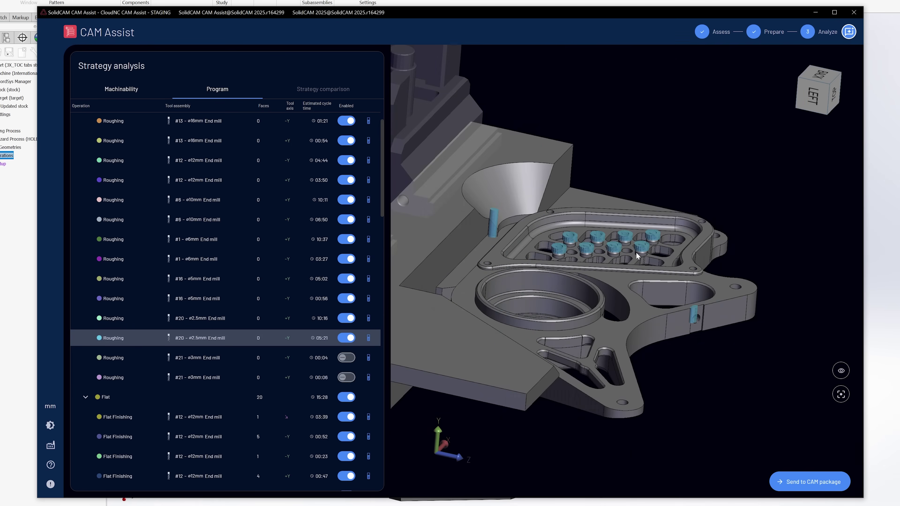
left_click_drag(581, 256, 566, 275)
scroll(567, 275, "up", 1)
scroll(663, 307, "up", 5)
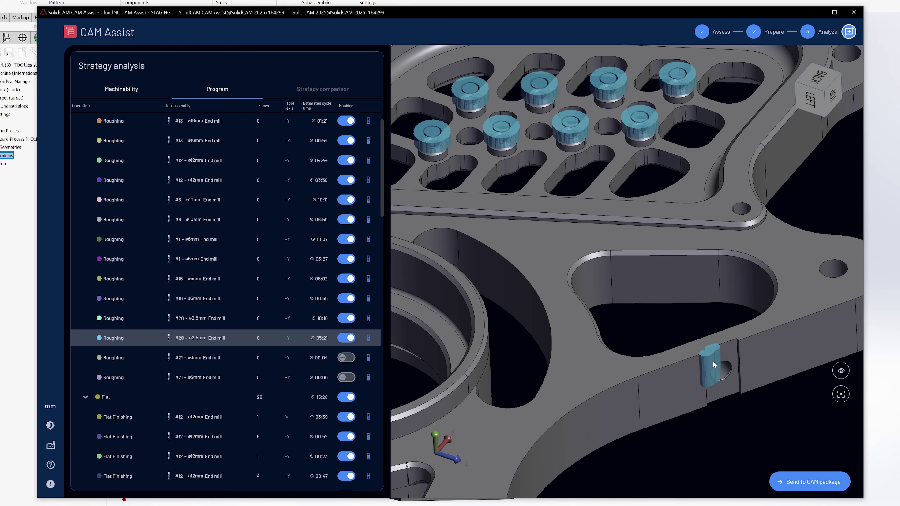
scroll(713, 361, "down", 5)
scroll(555, 241, "up", 3)
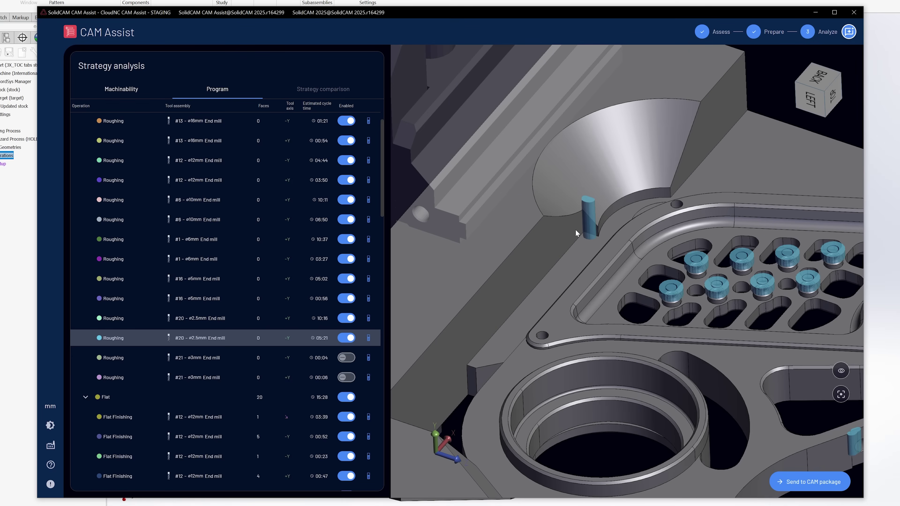
left_click(346, 338)
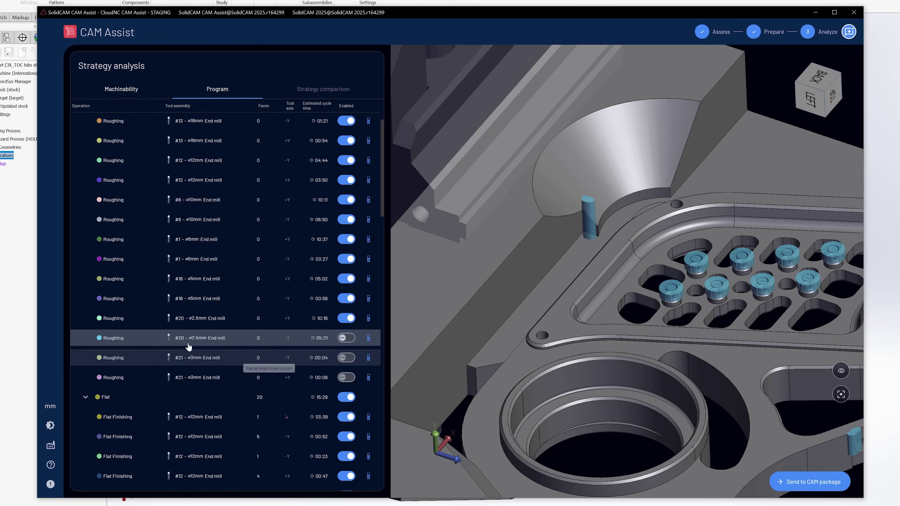
- Inspect the +Y ø2.5 mm end mill roughing operation and the -Y roughing operation with end mill #16
left_click(185, 322)
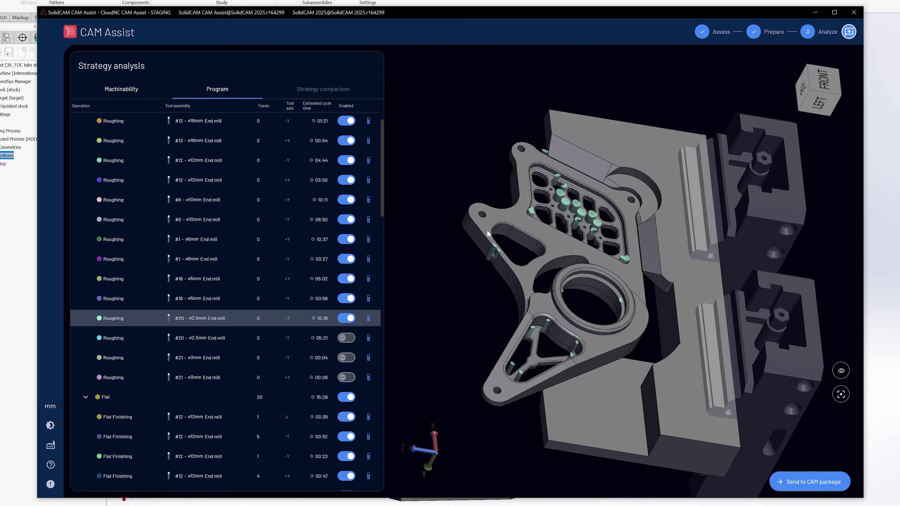
left_click(196, 303)
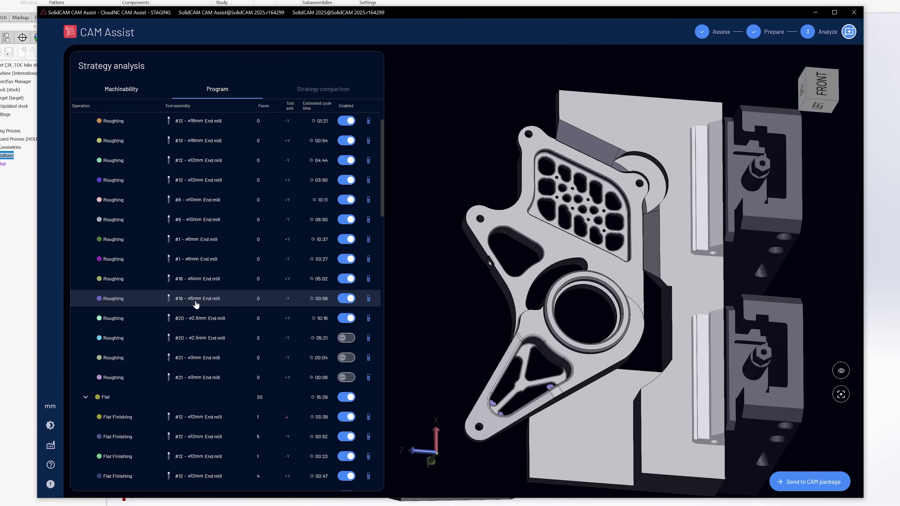
scroll(184, 349, "down", 15)
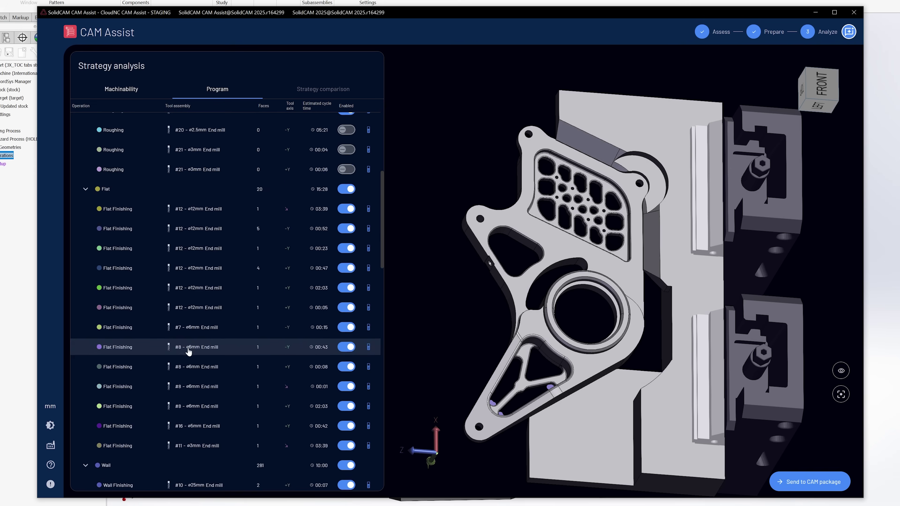
- Inspect the ø6 mm end mill freeform blend finishing operation covering 24 faces on the triangular-pocket arm
scroll(181, 346, "down", 7)
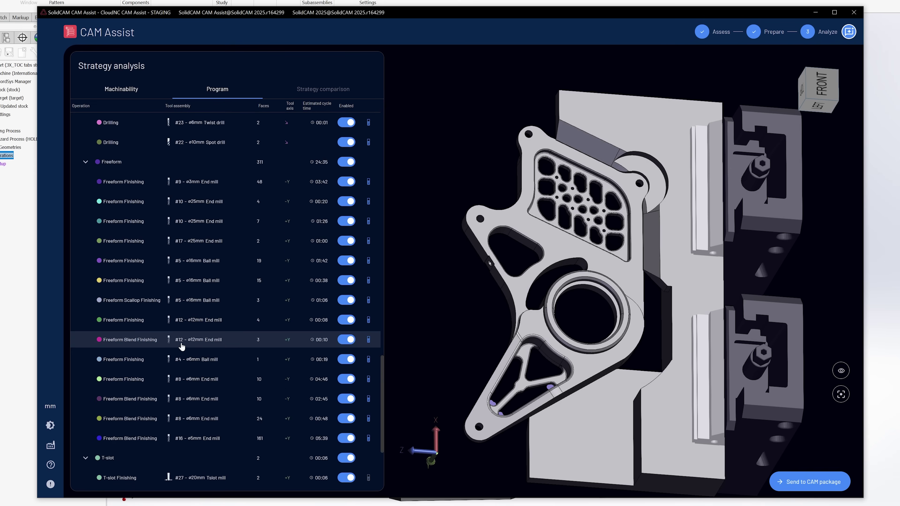
left_click(151, 418)
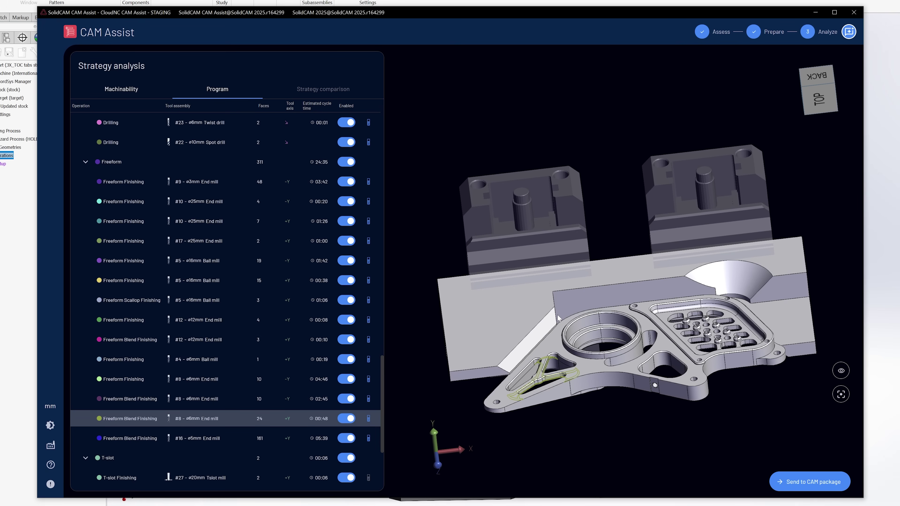
left_click_drag(558, 314, 583, 347)
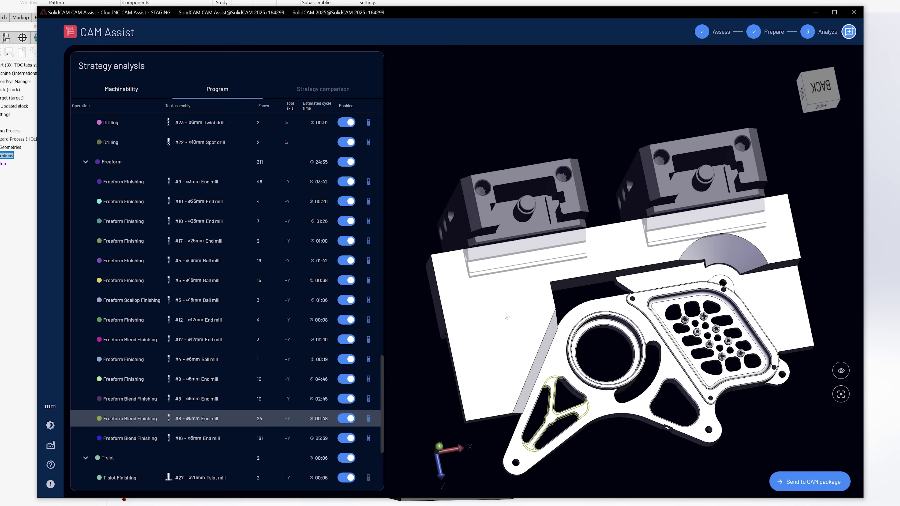
scroll(531, 322, "down", 5)
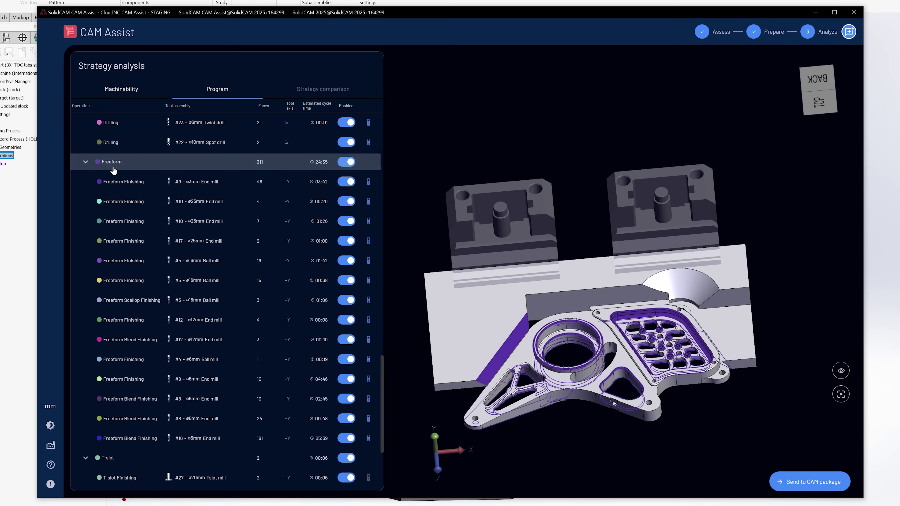
- Highlight the whole Freeform group and examine its faces on the bracket's ring and pockets and the stock's angled walls
left_click(123, 164)
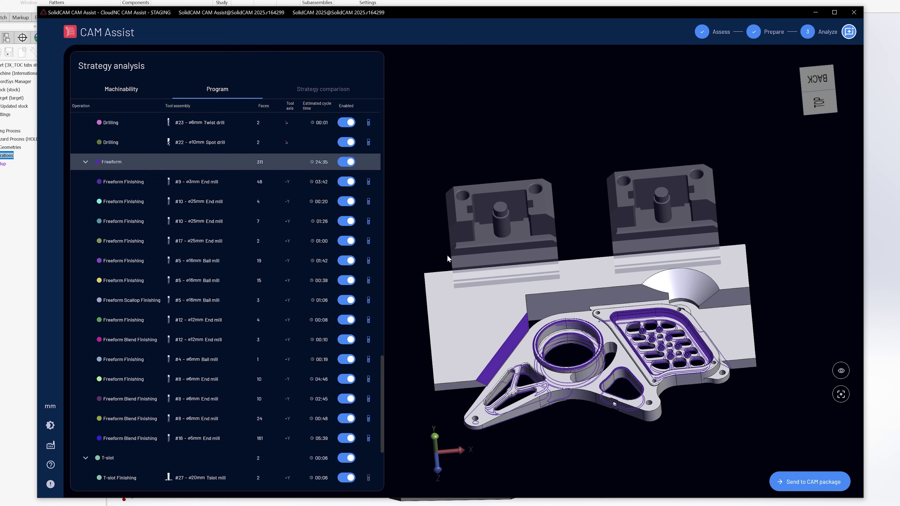
scroll(544, 339, "up", 5)
middle_click_drag(583, 363, 588, 331)
scroll(538, 307, "down", 4)
scroll(472, 321, "up", 7)
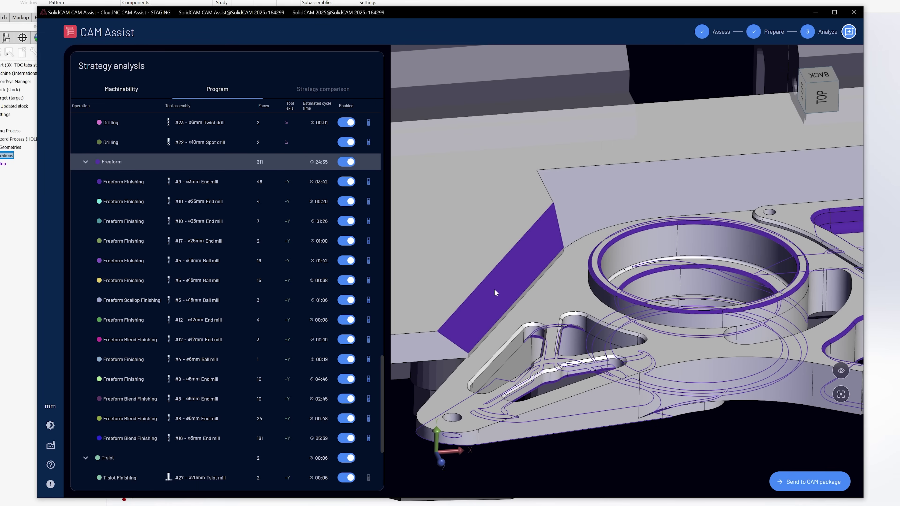
scroll(495, 289, "down", 4)
middle_click_drag(490, 303, 485, 299)
scroll(522, 315, "down", 3)
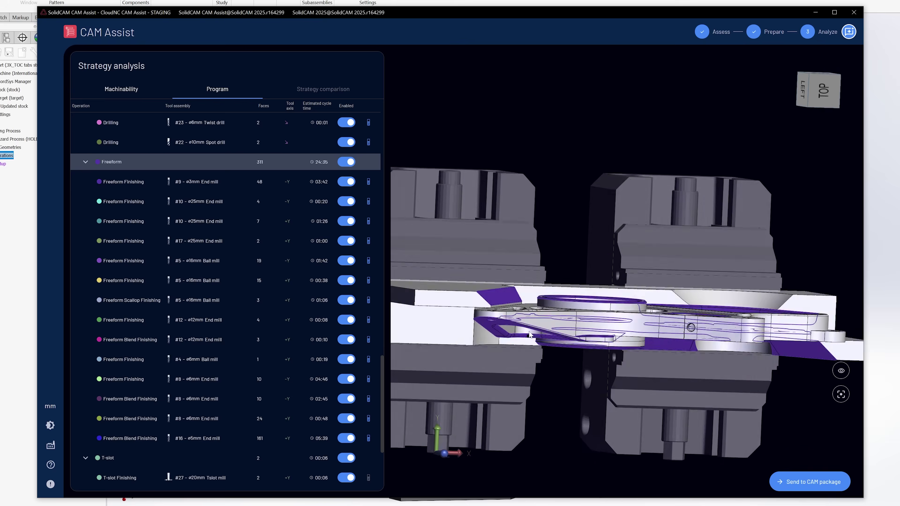
left_click_drag(522, 316, 544, 323)
scroll(723, 387, "up", 5)
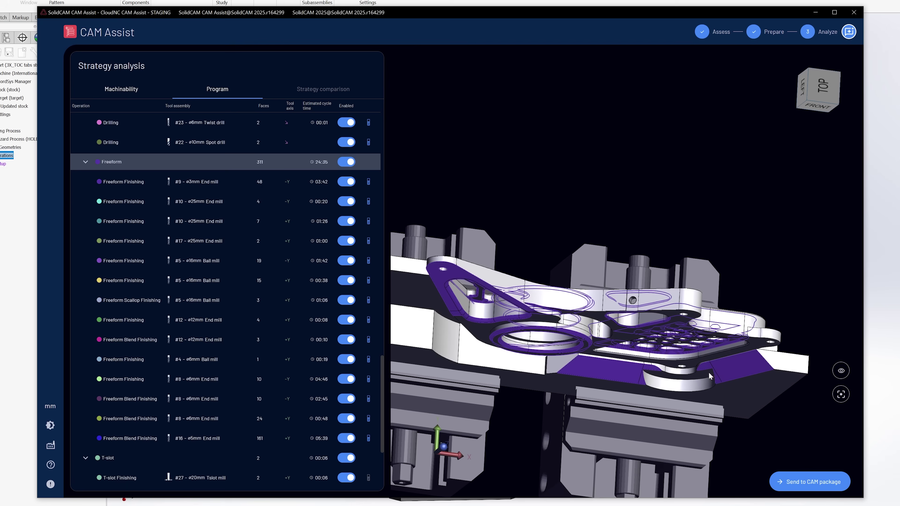
scroll(610, 380, "down", 5)
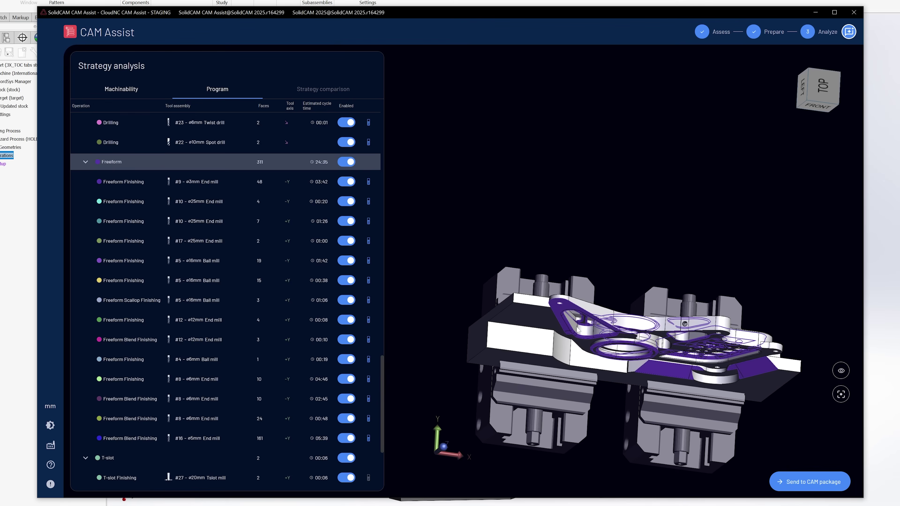
left_click_drag(587, 331, 593, 340)
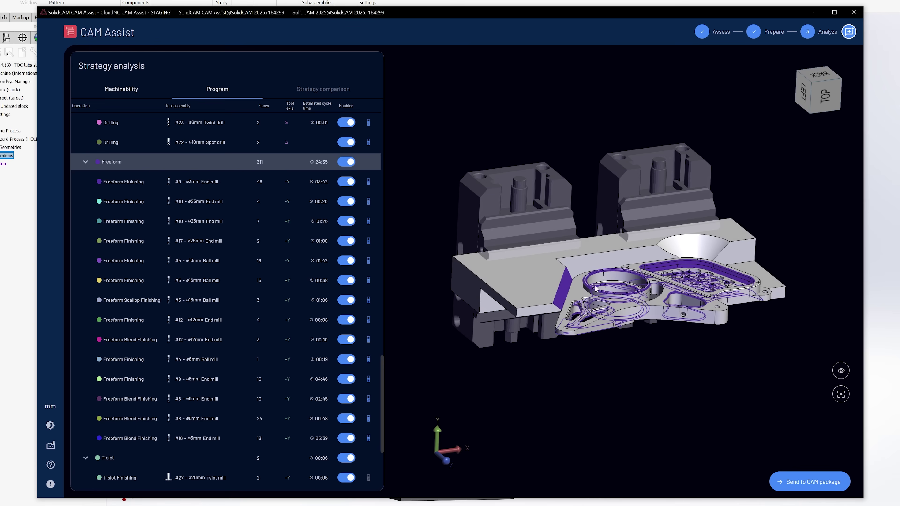
scroll(595, 288, "up", 4)
scroll(610, 262, "down", 2)
- Inspect the ø3 mm end mill freeform finishing operation on the bosses of the grid pocket
left_click(157, 185)
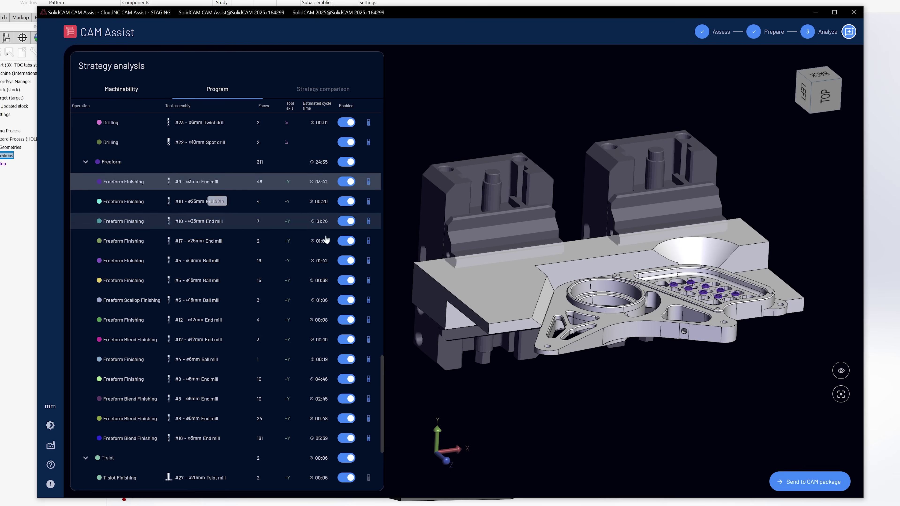
left_click_drag(641, 323, 624, 206)
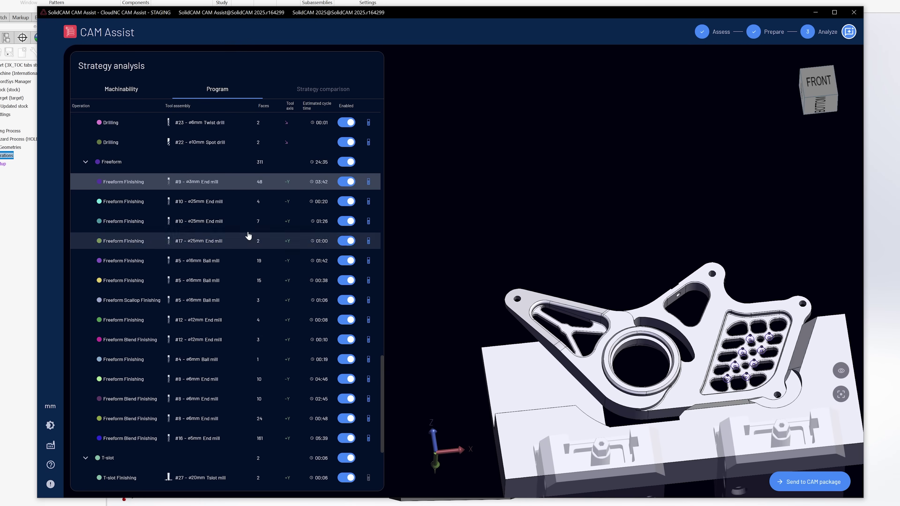
- Inspect the freeform finishing operations that use the ø25 mm end mills #10 and #17
left_click(199, 202)
left_click(155, 227)
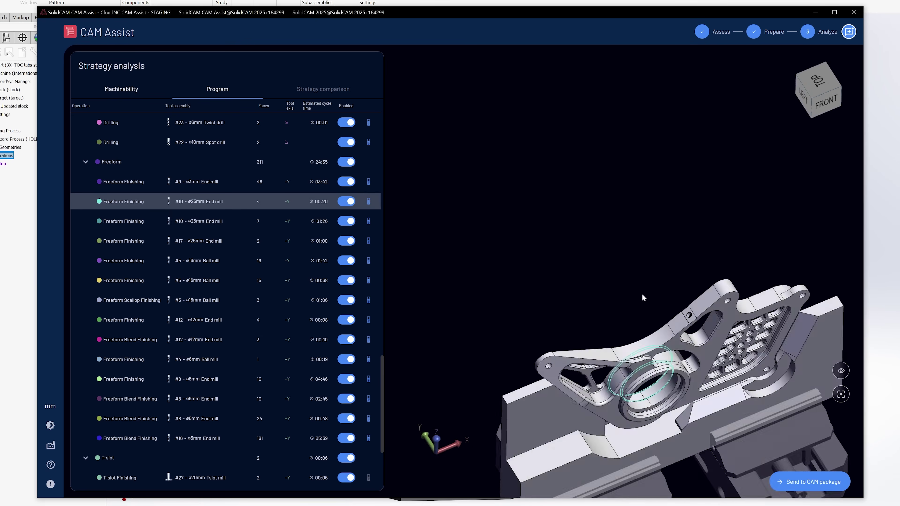
left_click(151, 239)
- Examine the 19-face freeform finishing operation with ball mill #5 on the ring edge, pocket rims and the stock's angled wall
left_click(151, 264)
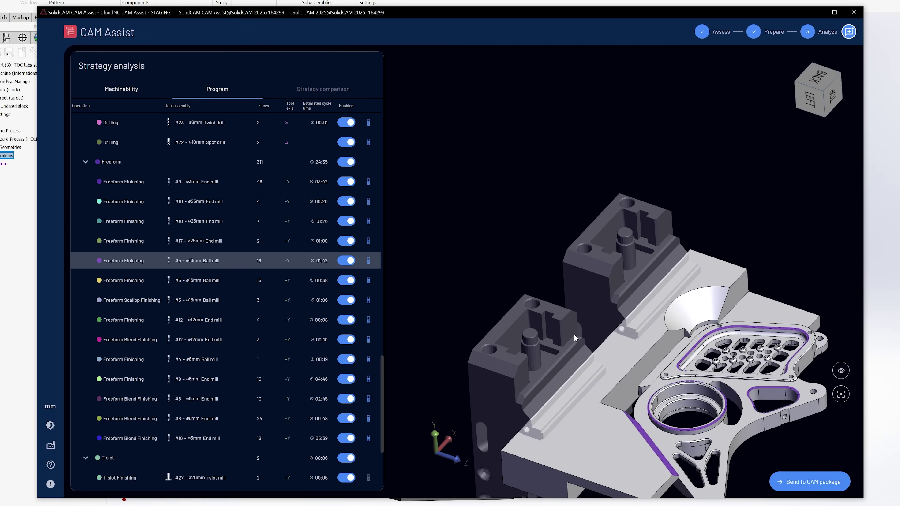
middle_click_drag(564, 334, 566, 358)
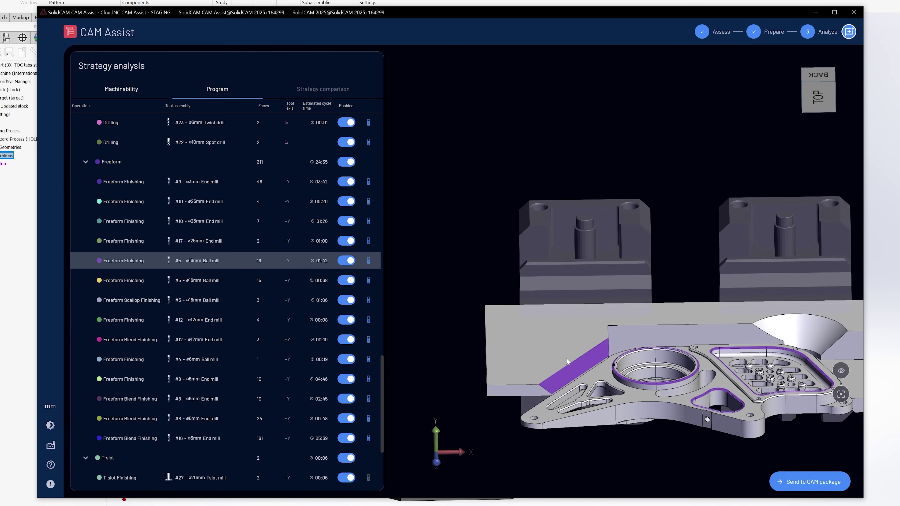
scroll(524, 339, "down", 3)
scroll(522, 337, "up", 4)
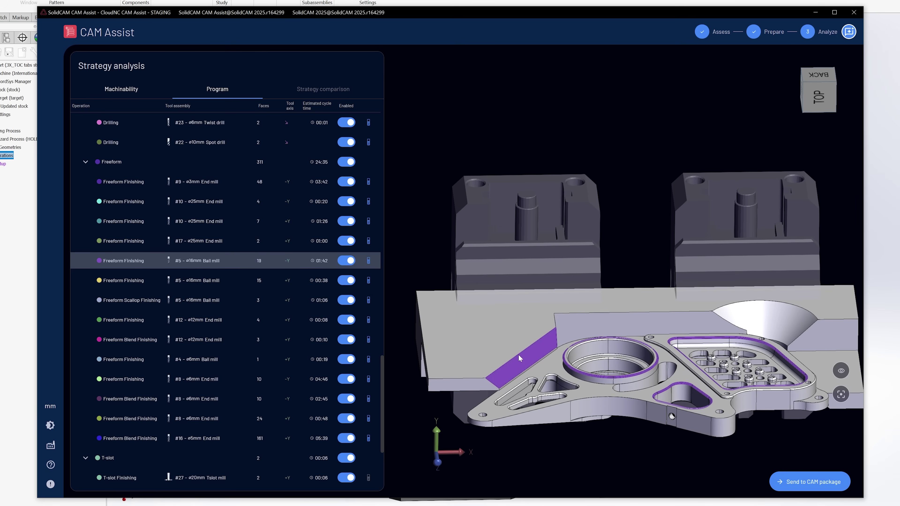
scroll(692, 387, "up", 3)
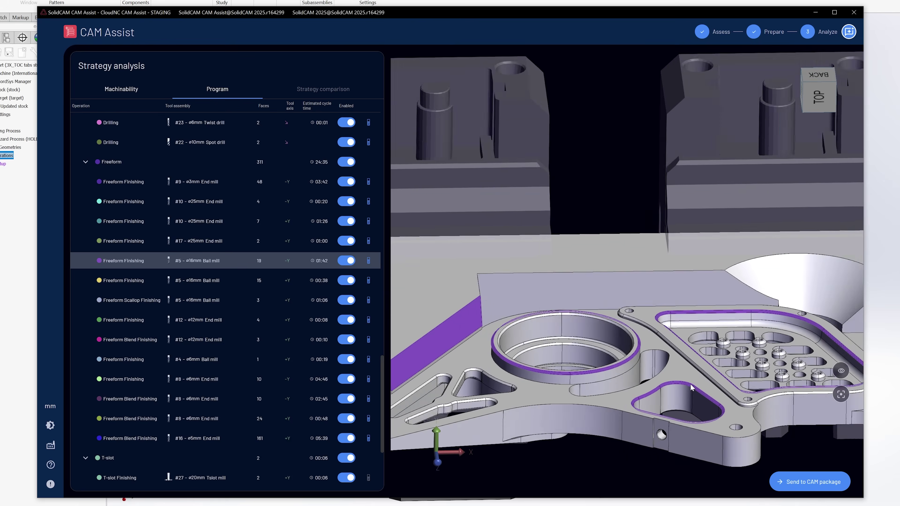
scroll(691, 387, "up", 2)
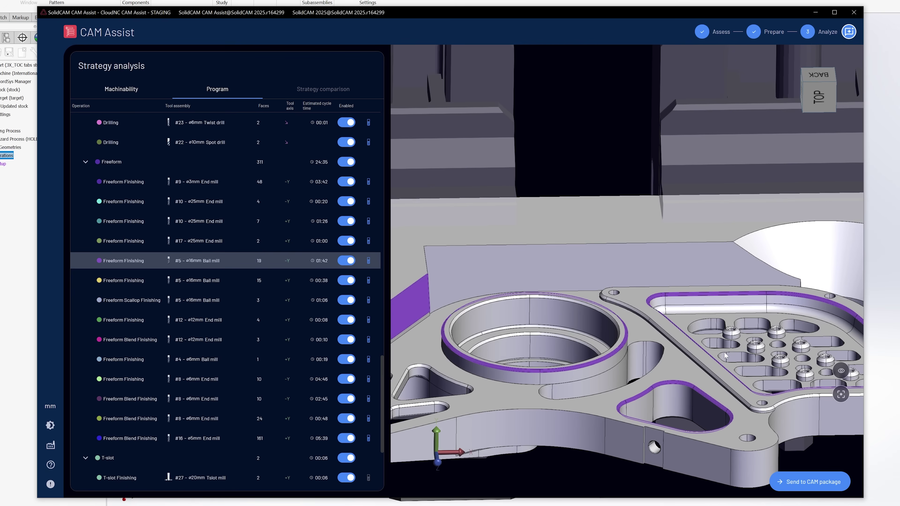
scroll(652, 390, "up", 3)
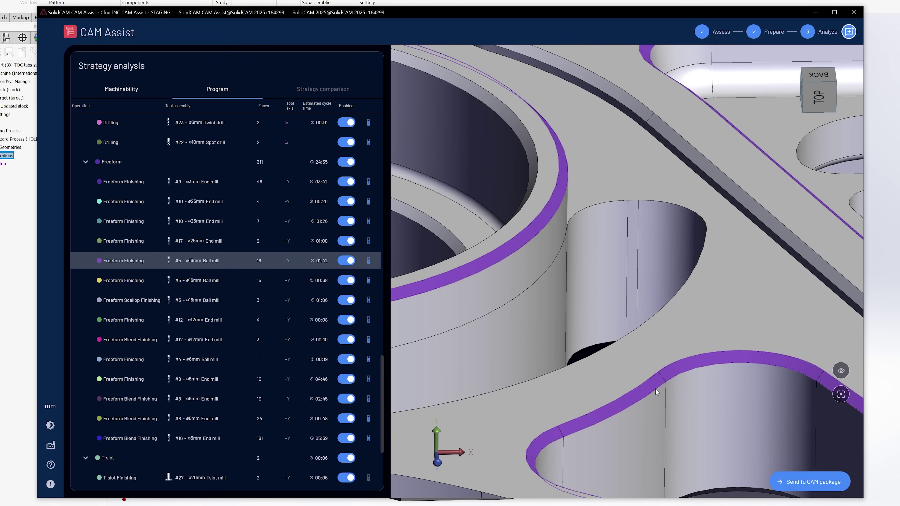
scroll(575, 354, "down", 8)
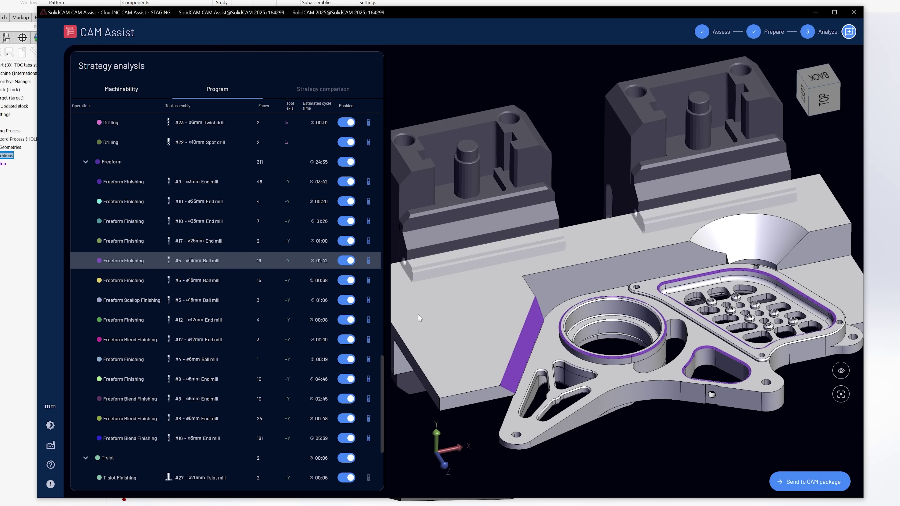
scroll(417, 315, "down", 2)
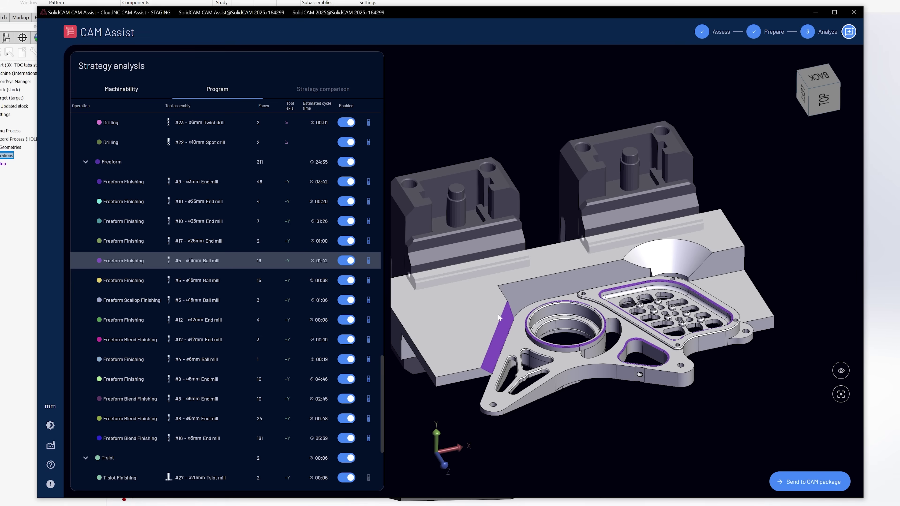
- Return to the machinability overview and send the strategy to the CAM package
scroll(279, 298, "up", 10)
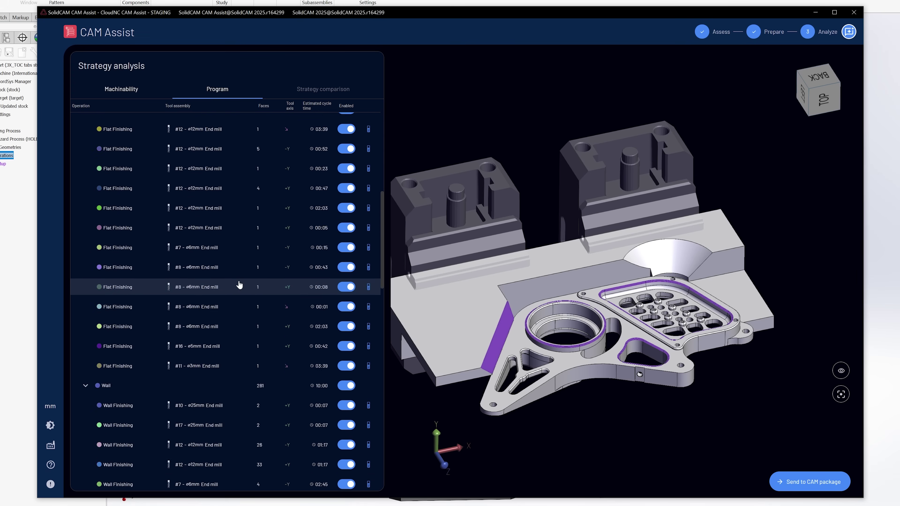
left_click(133, 96)
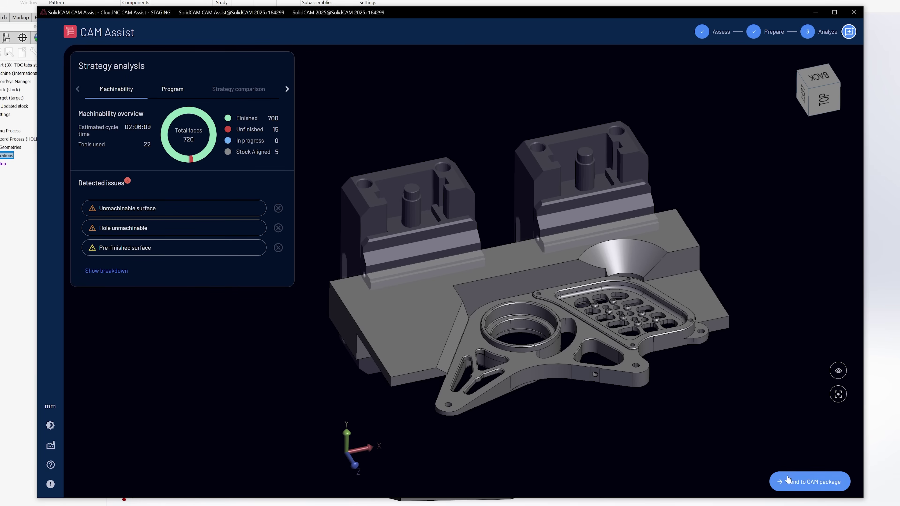
left_click(810, 481)
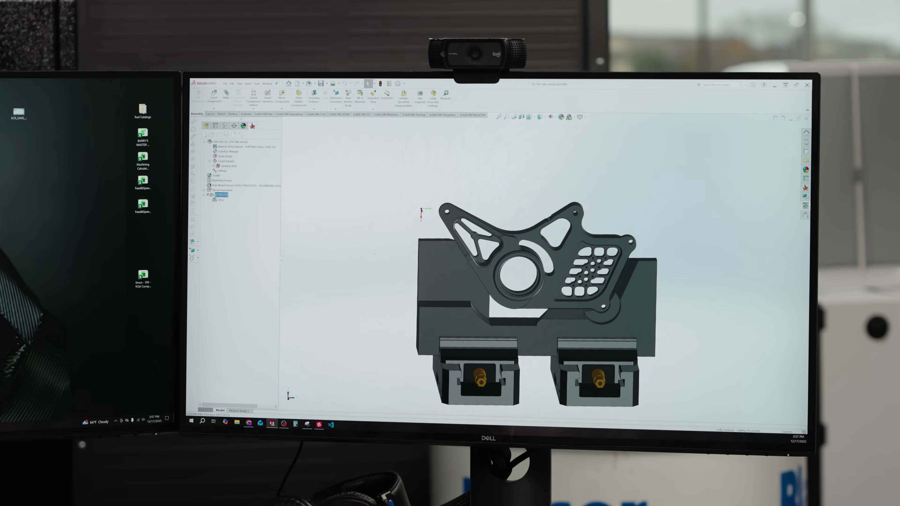